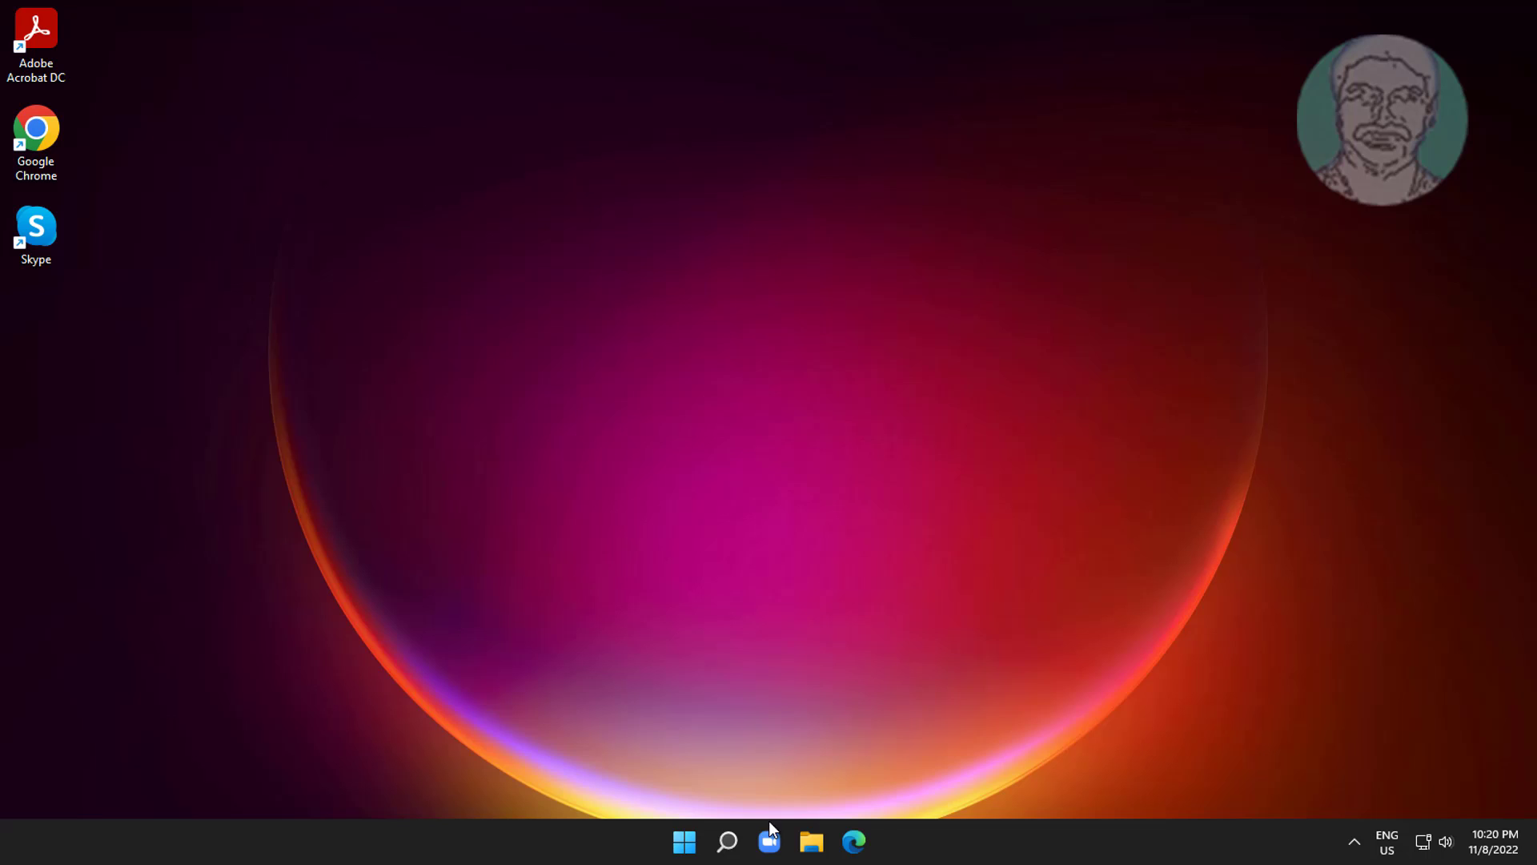
Open the taskbar Windows Search panel to look up 'cmd' for Command Prompt
click(726, 842)
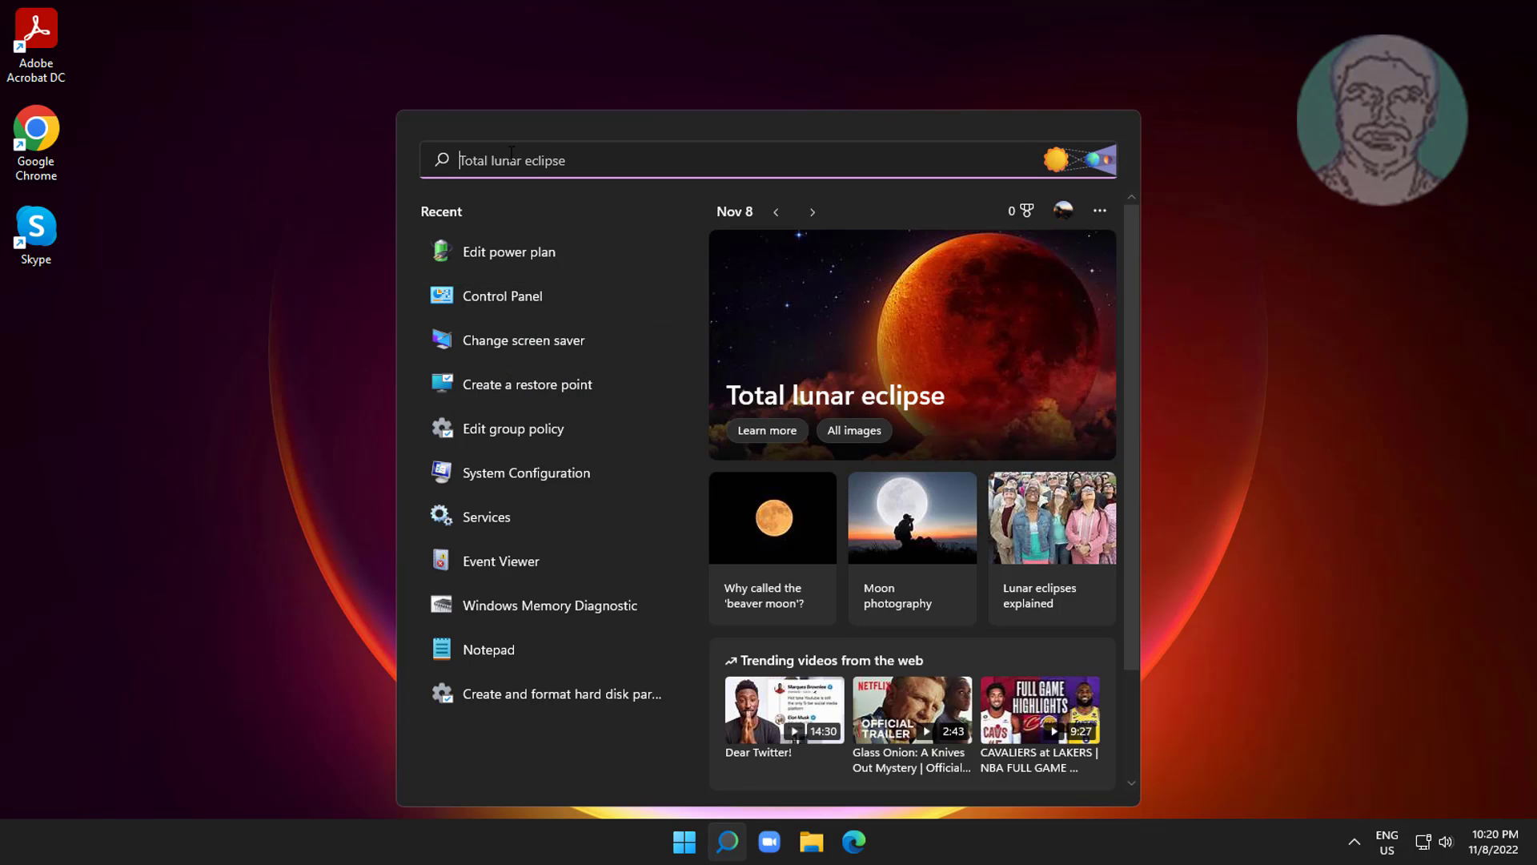
text(cmd)
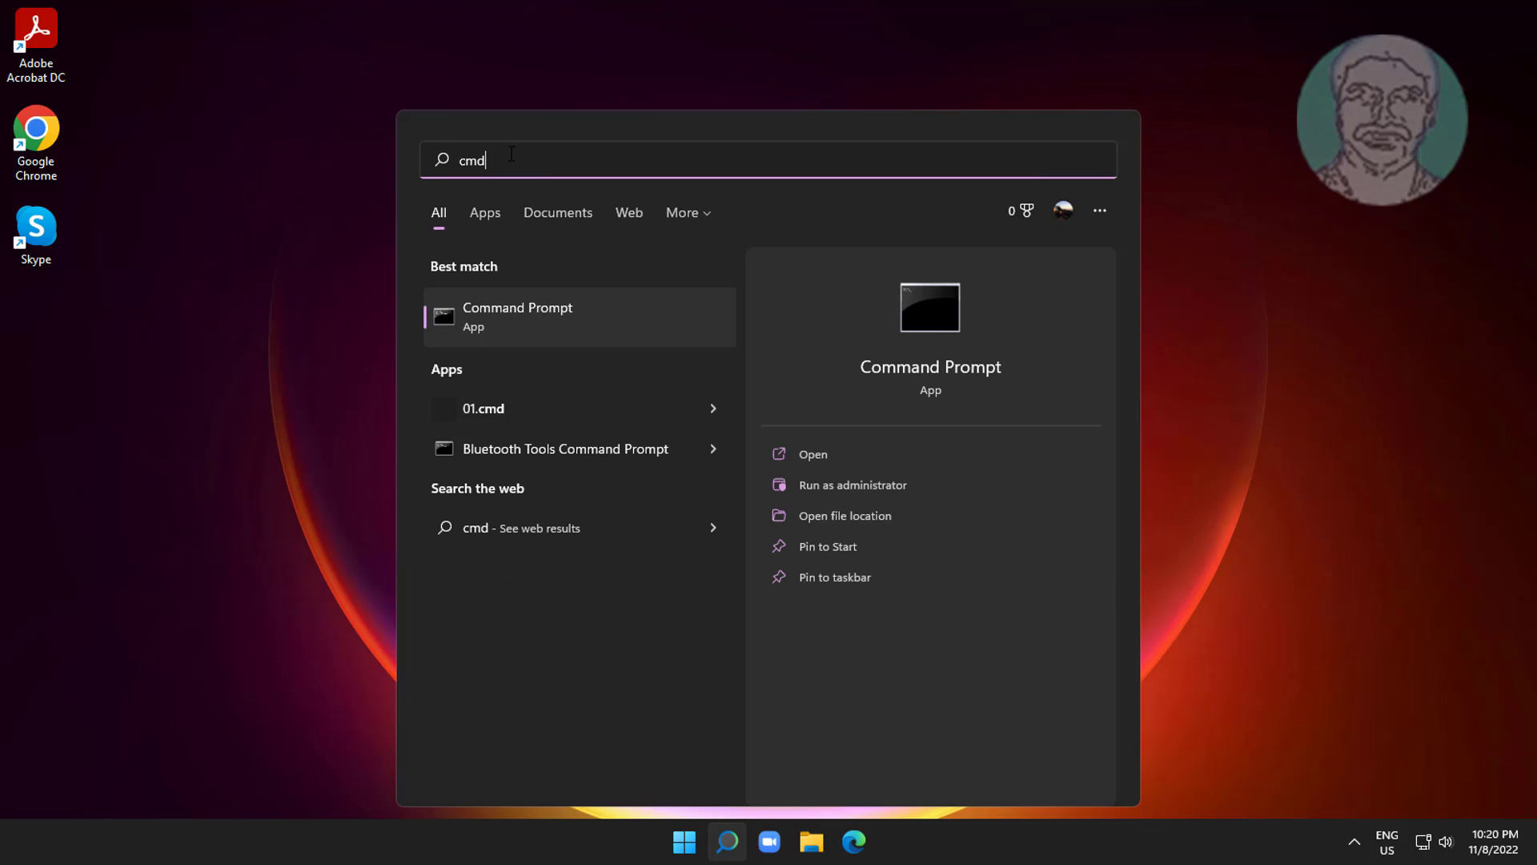
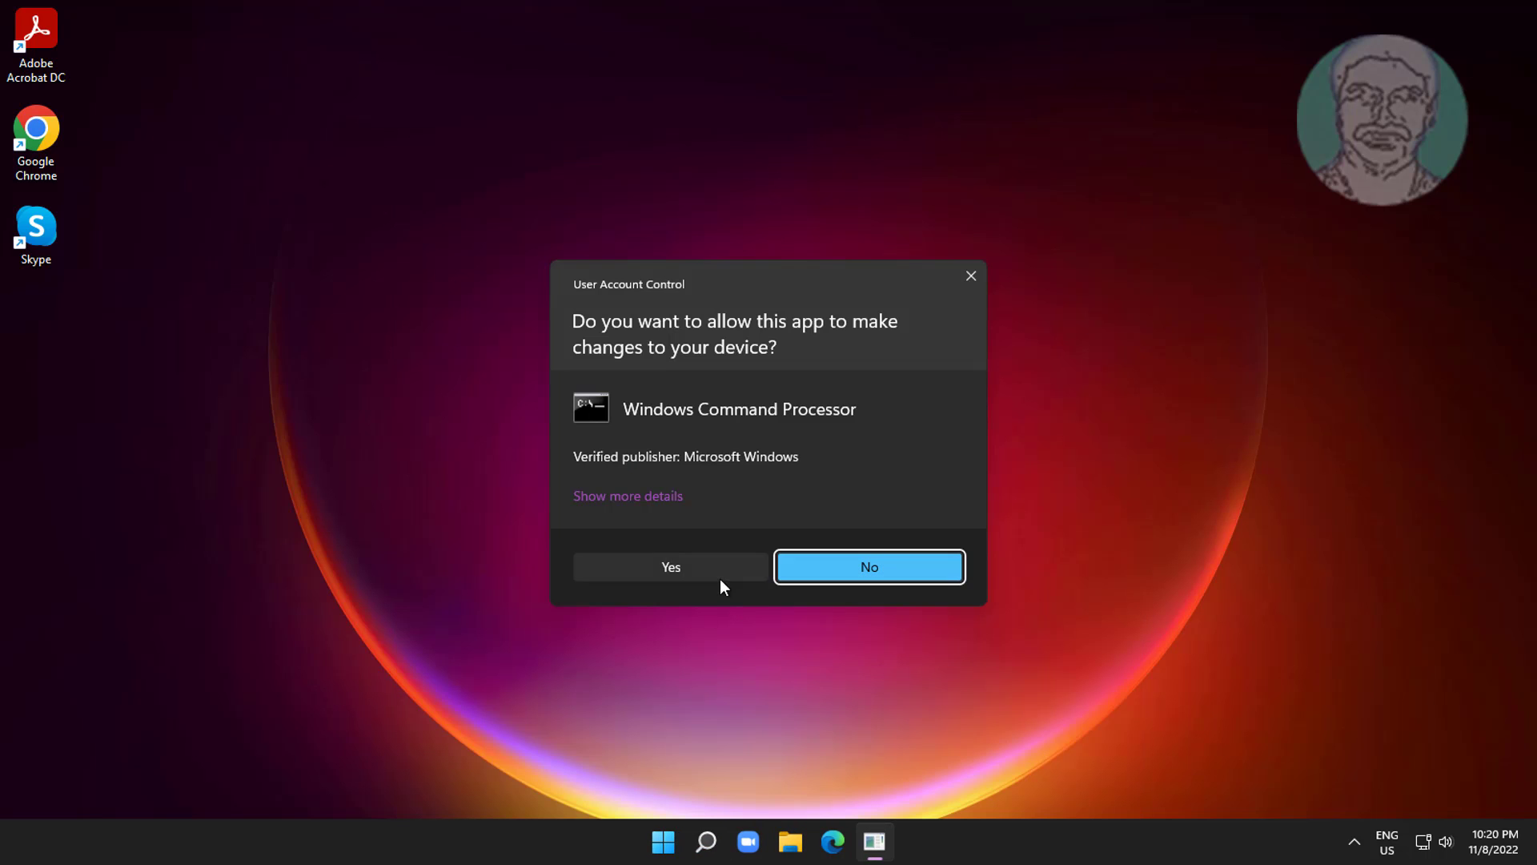
Approve the UAC prompt and run sfc /scannow until it repairs the corrupt system files
click(707, 568)
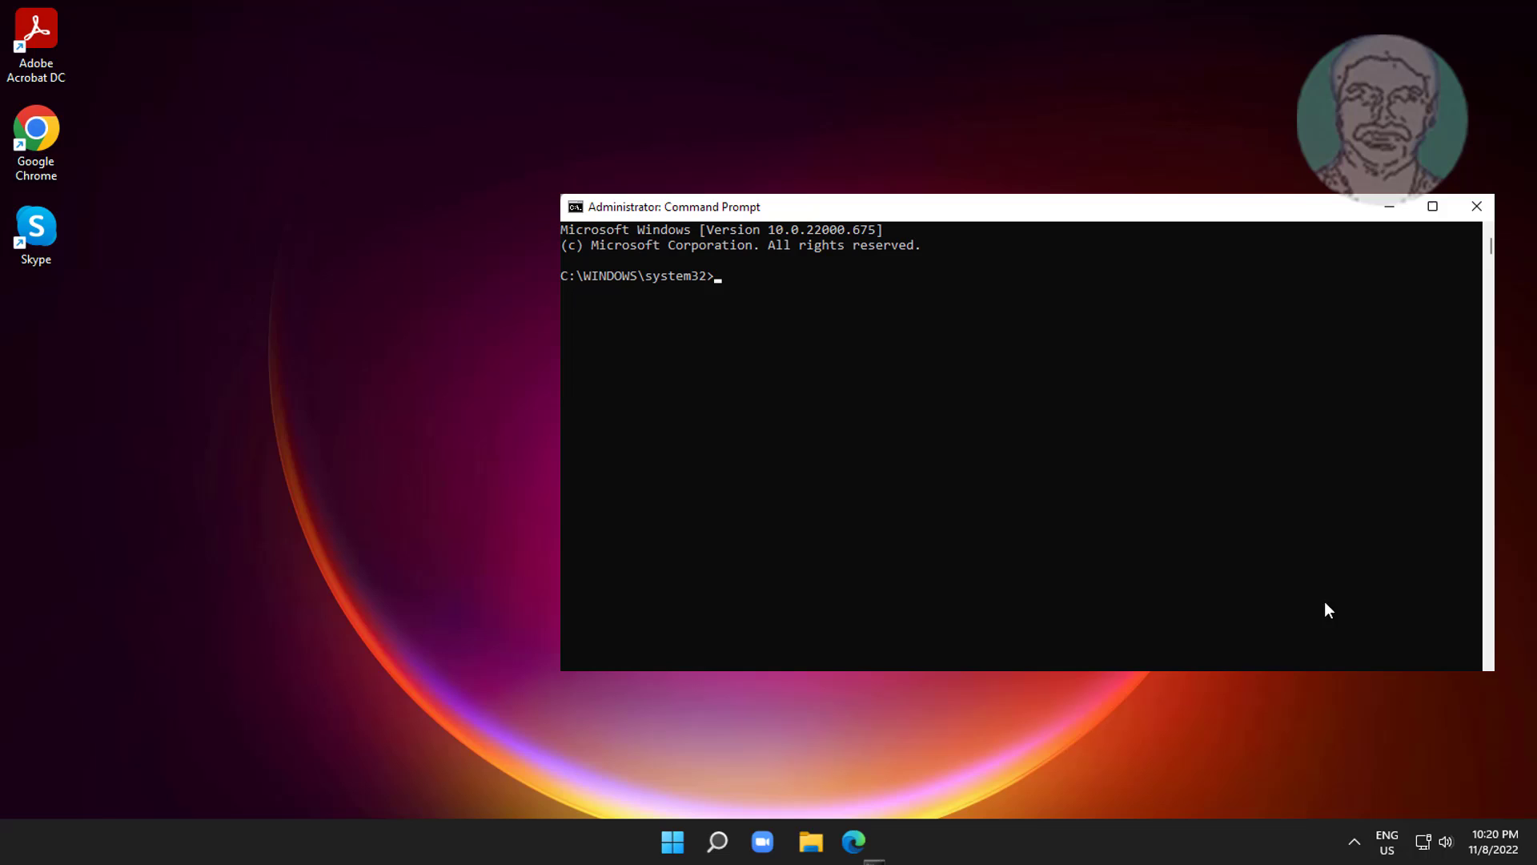
text(sfc /)
text(scannow)
key(Return)
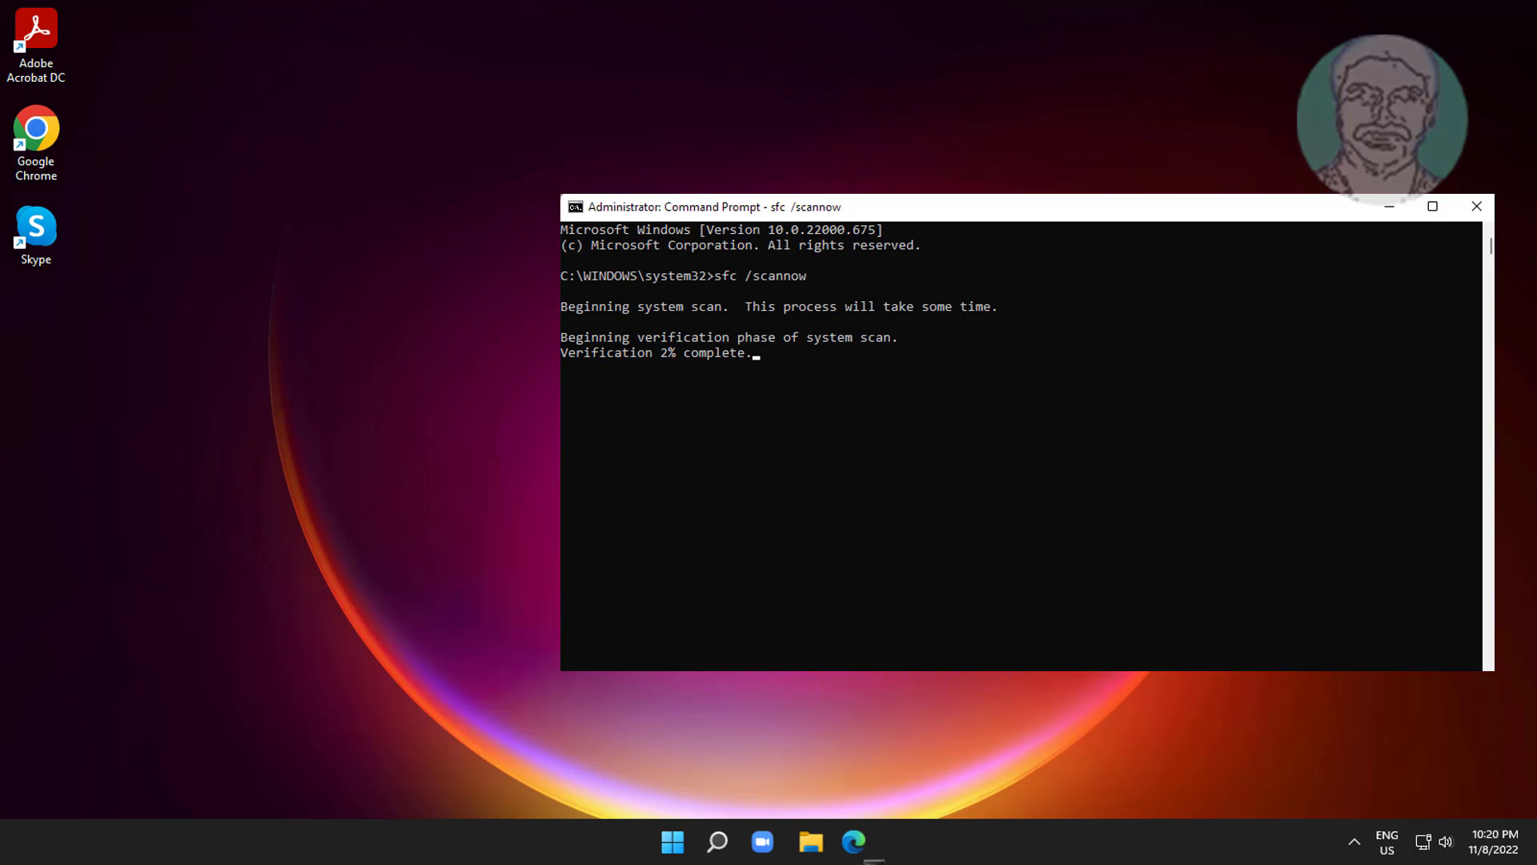
click(1095, 476)
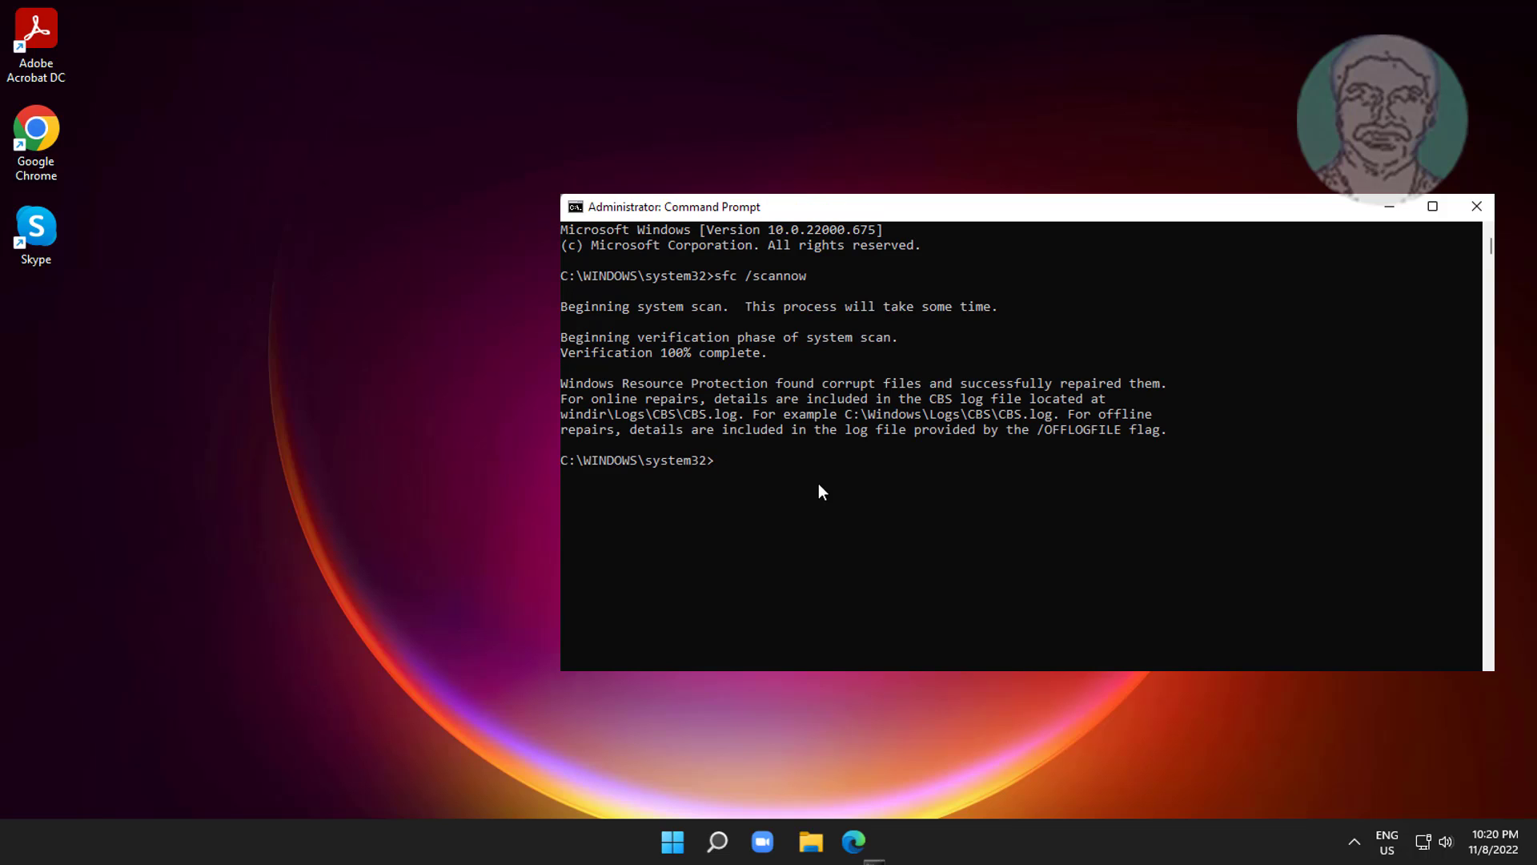
click(743, 465)
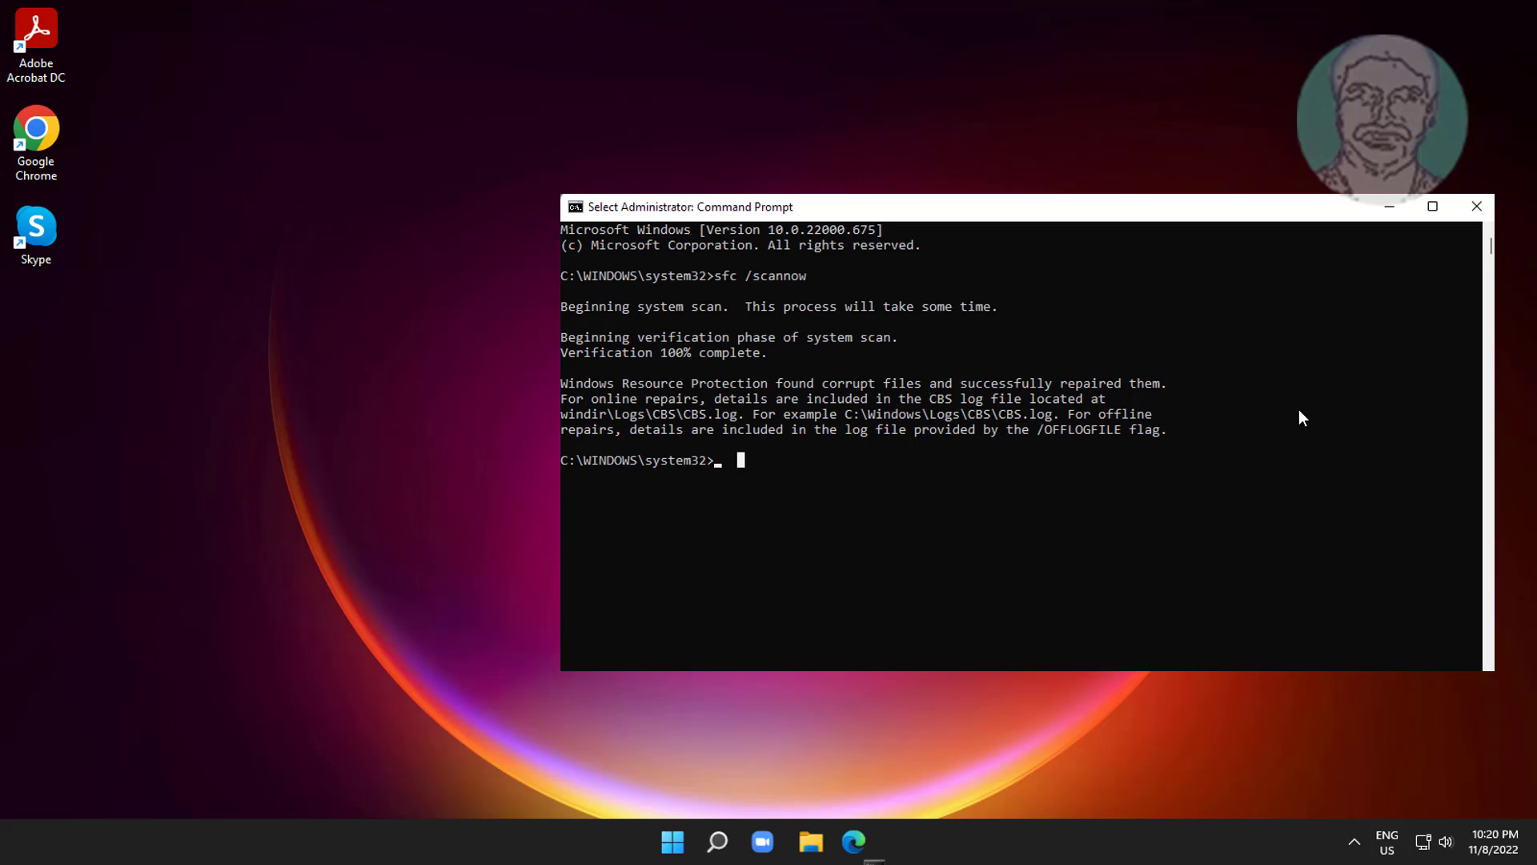
Run dism /online /cleanup-image /restorehealth until it completes successfully
key(Escape)
text(d)
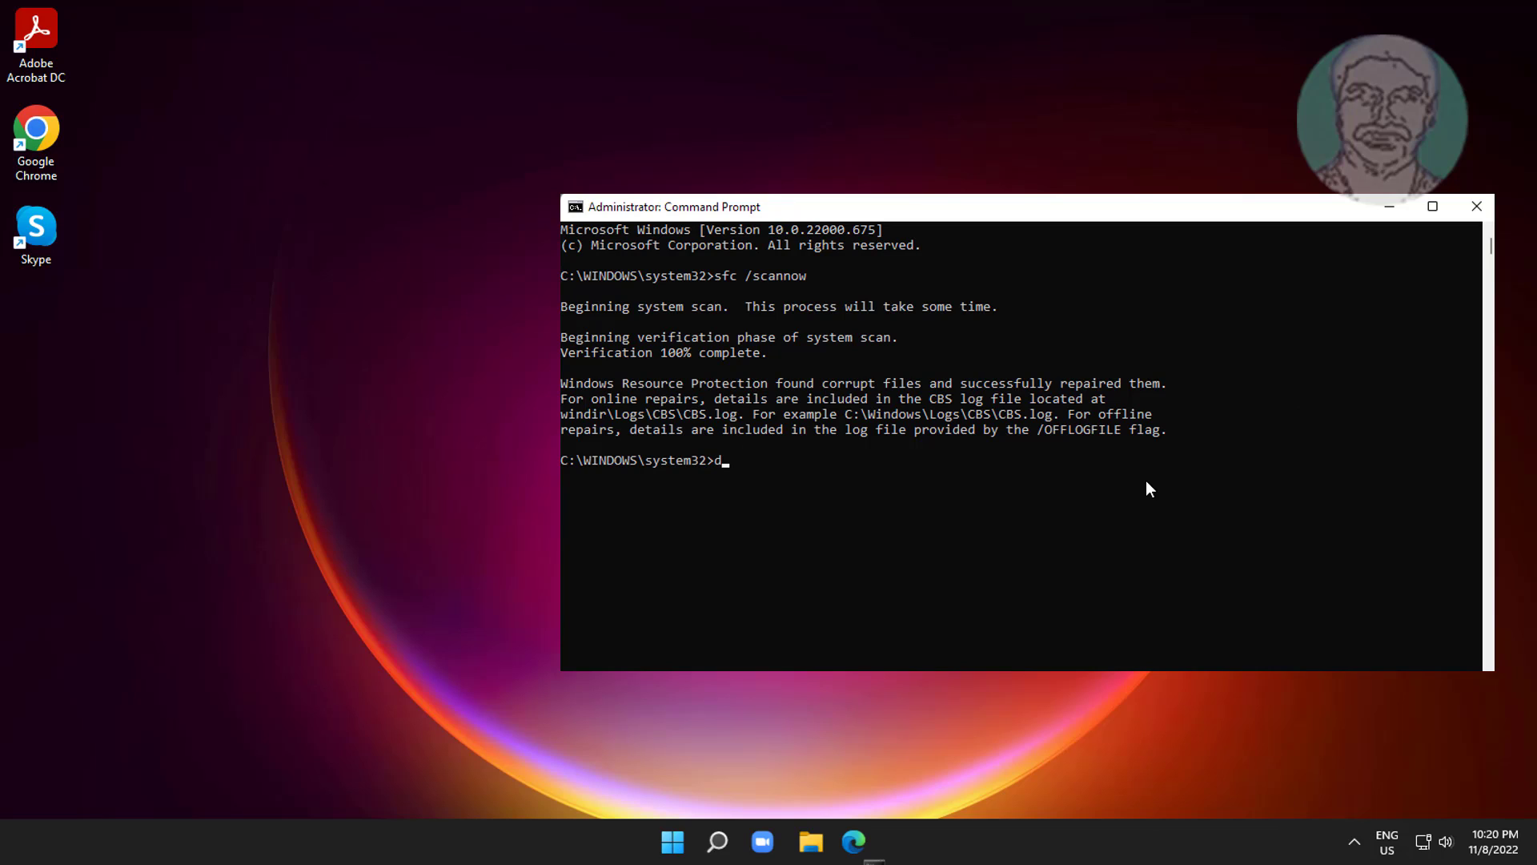
text(ism /on)
text(line /clea)
text(nup-i)
text(mage /res)
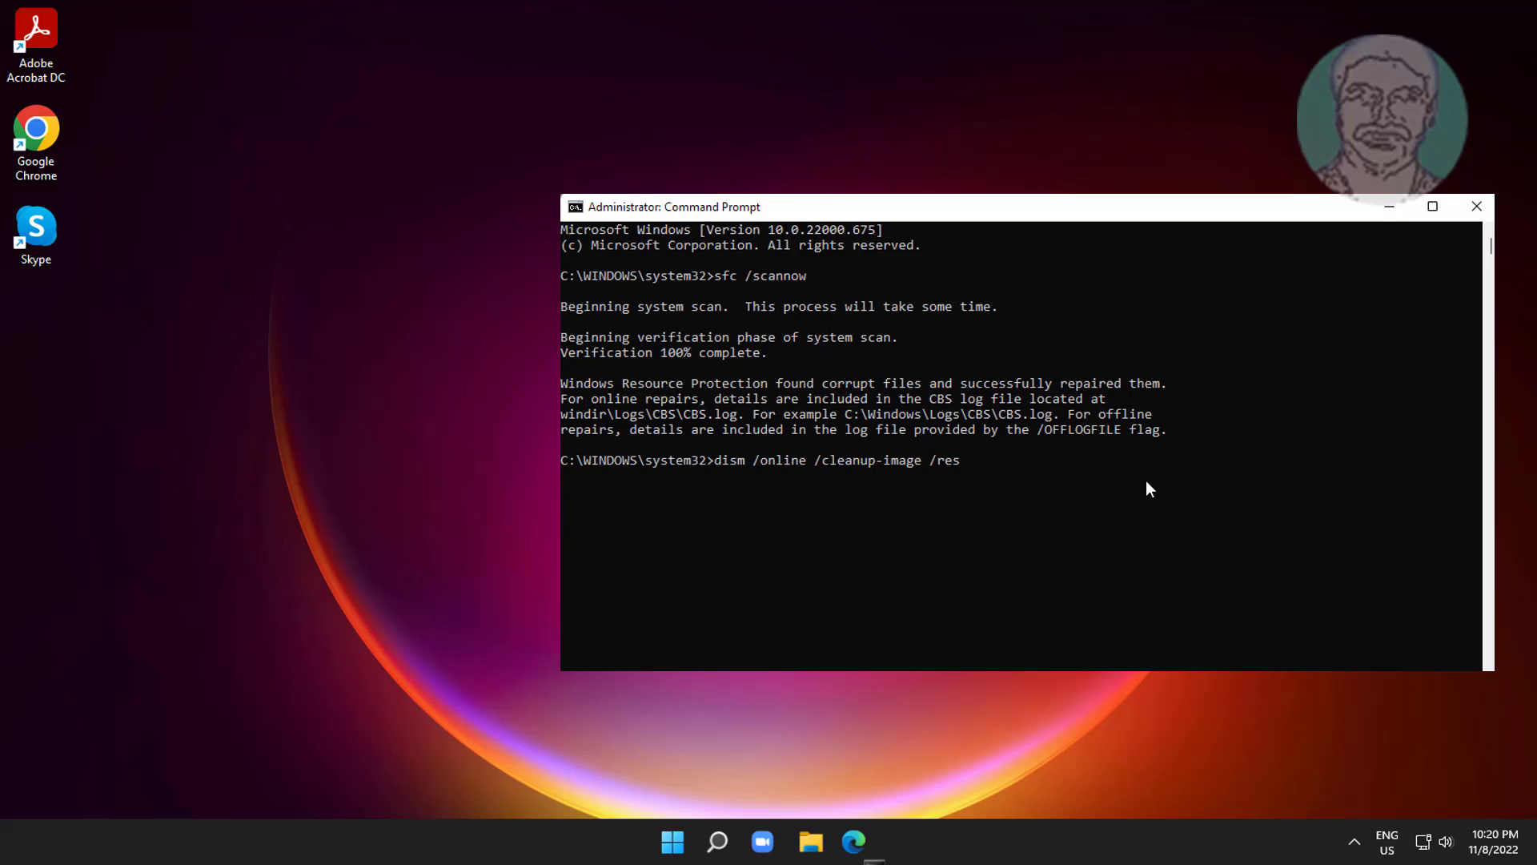
text(torehealth)
key(Return)
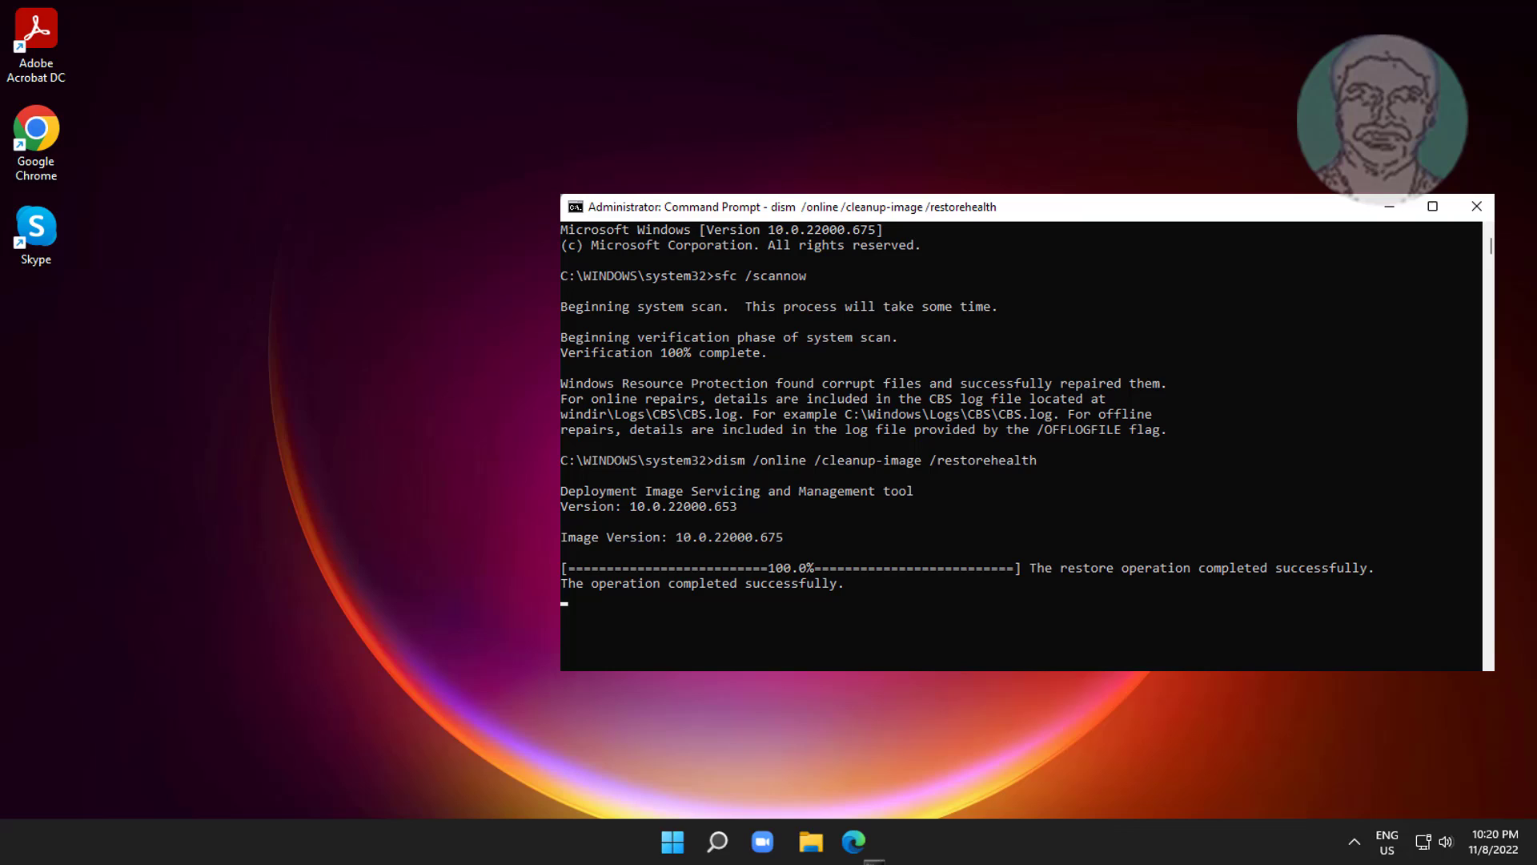
click(780, 636)
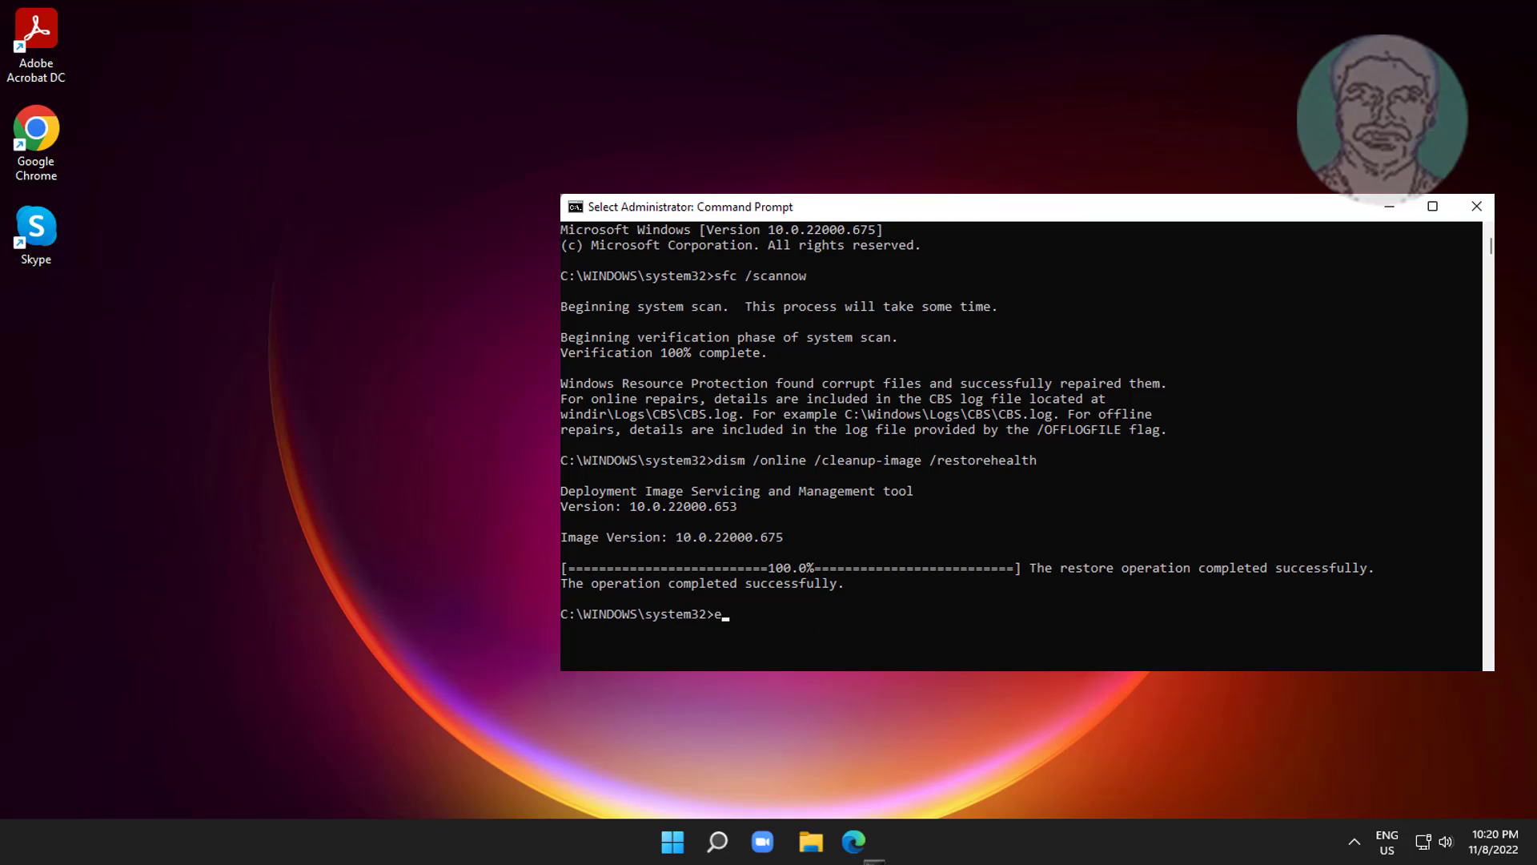
text(exit)
Close the console, restart the PC, and search Google for 'windows 11 download'
key(Return)
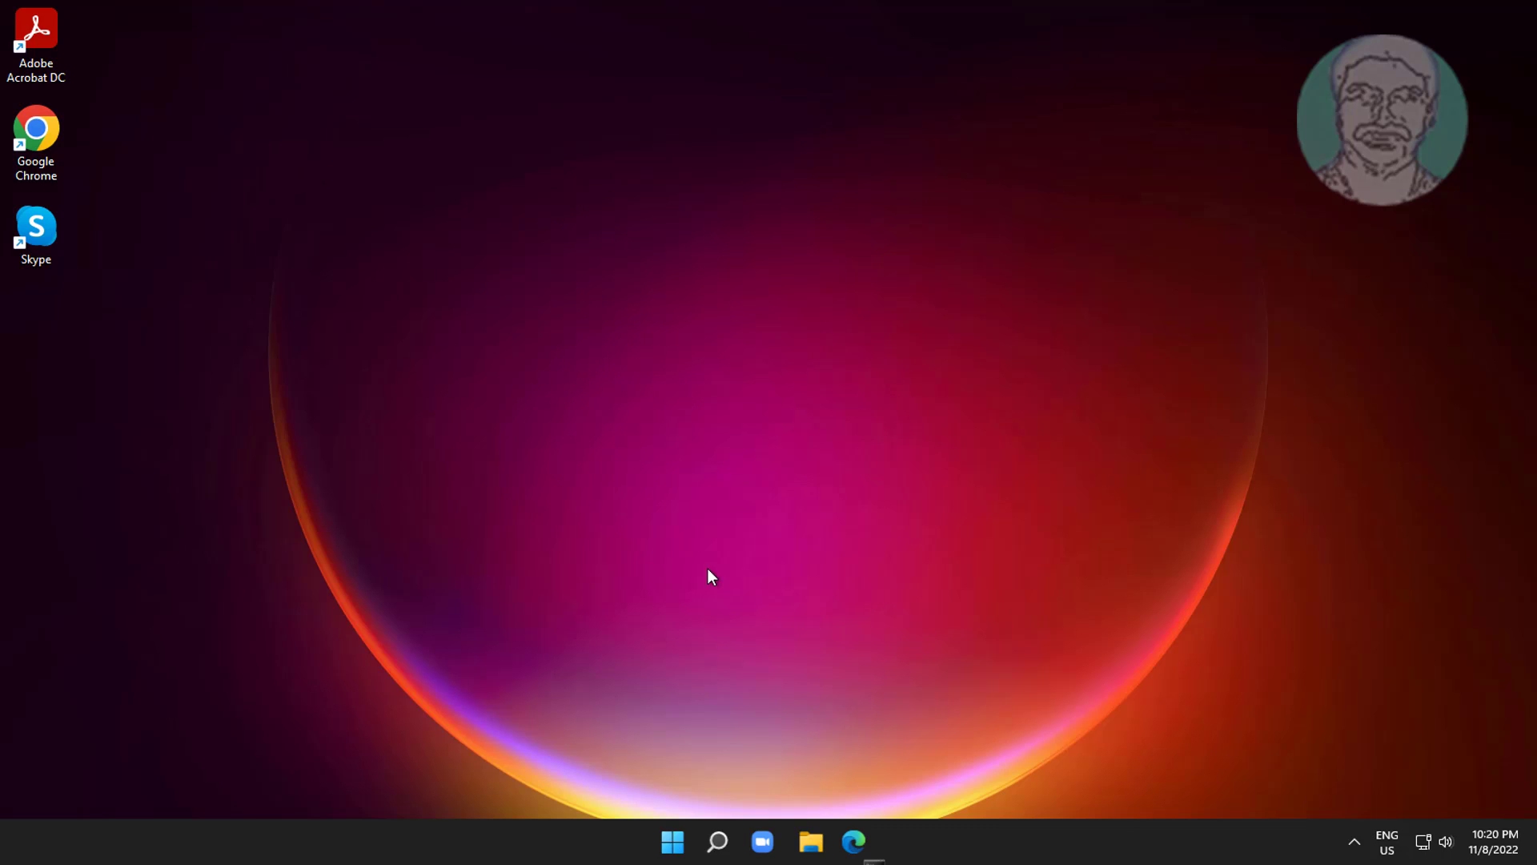
click(683, 843)
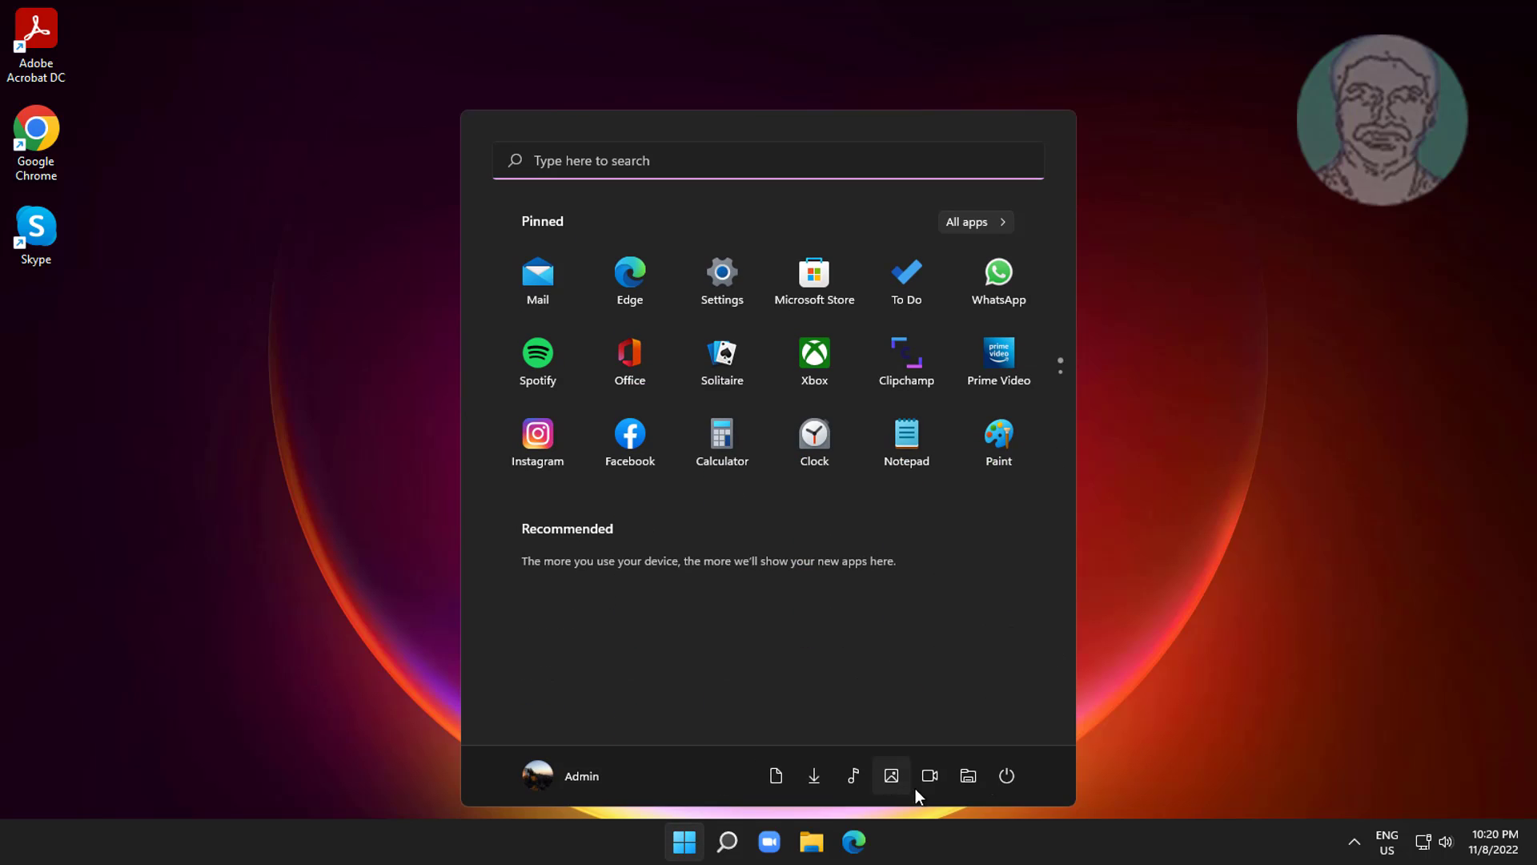
click(1017, 771)
click(1034, 736)
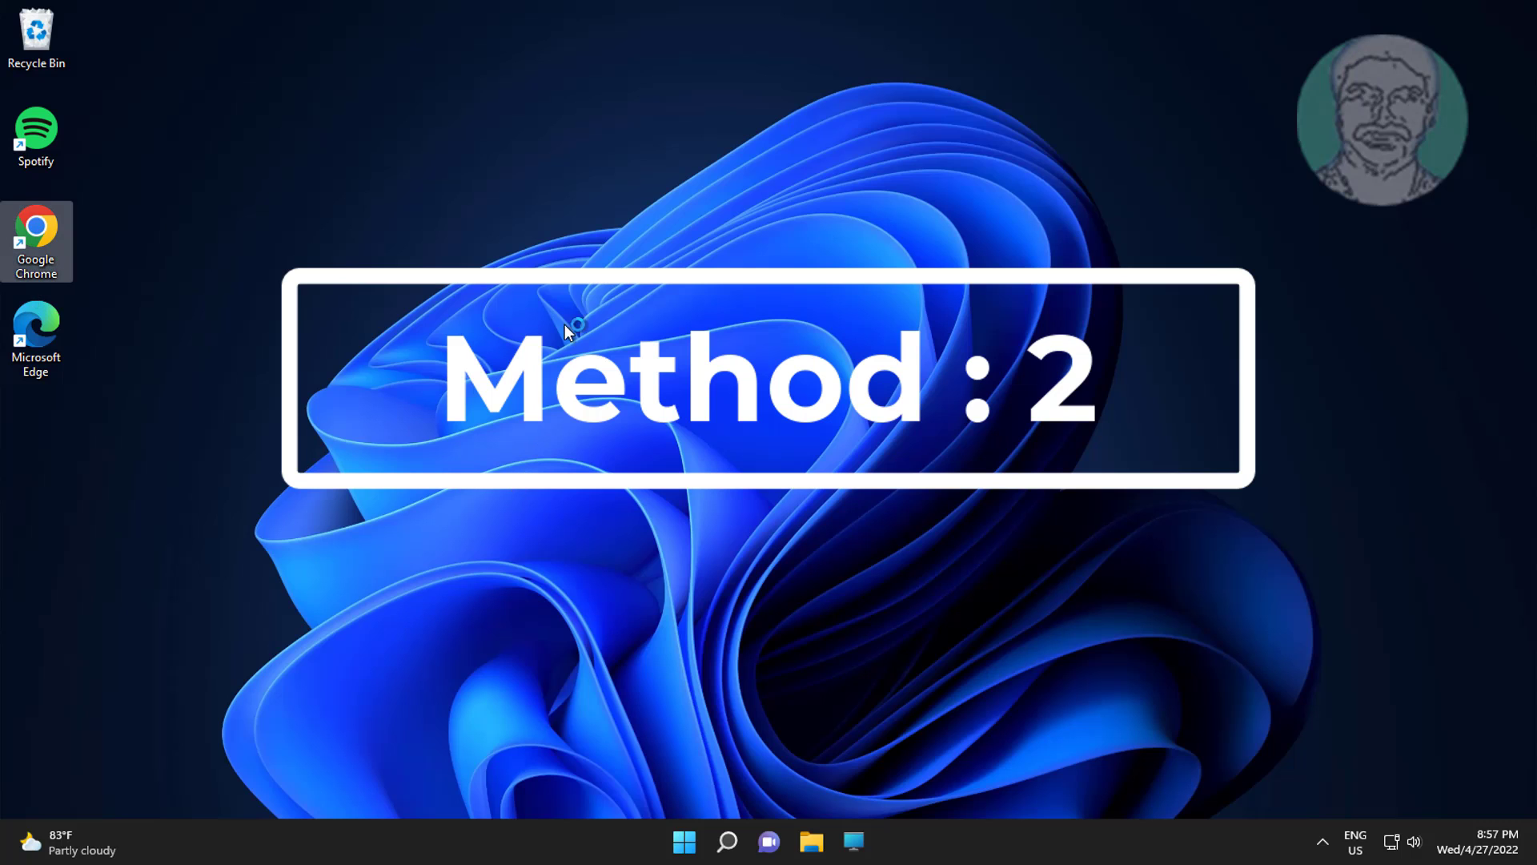
text(w)
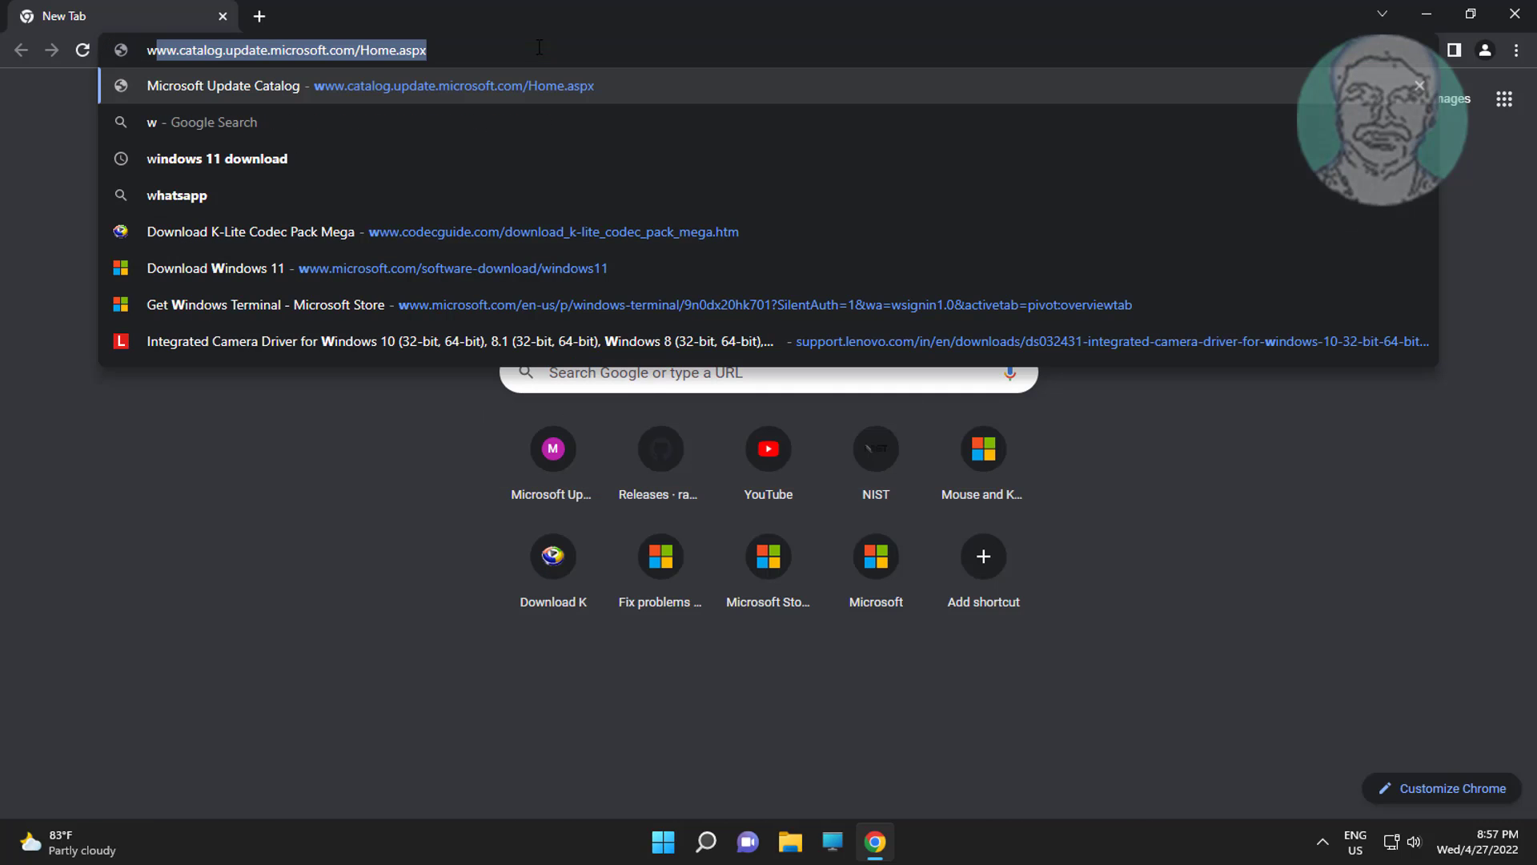
text(indows 11 )
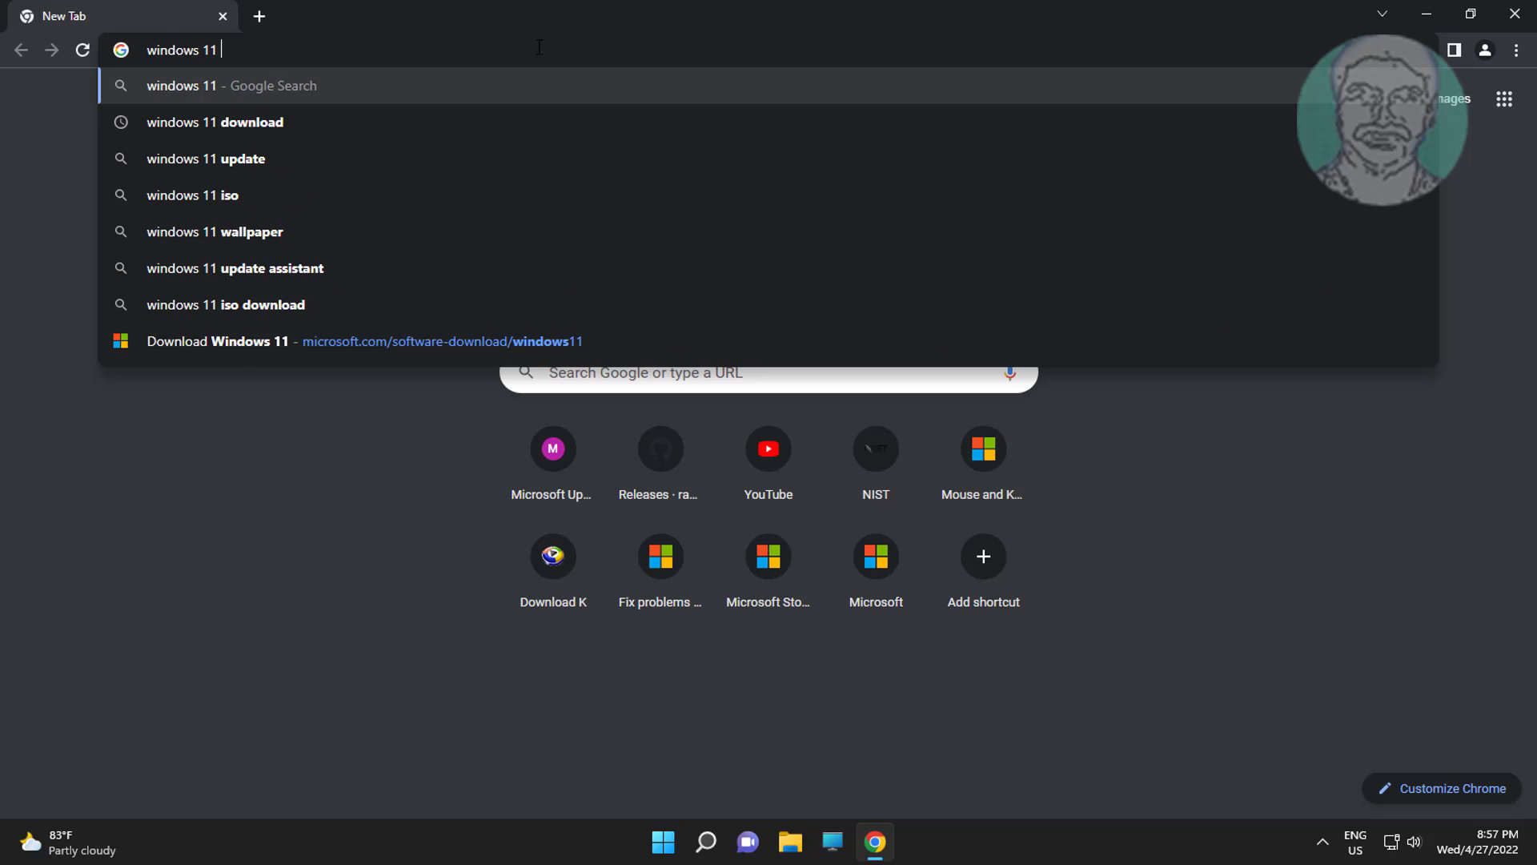
text(download)
key(Return)
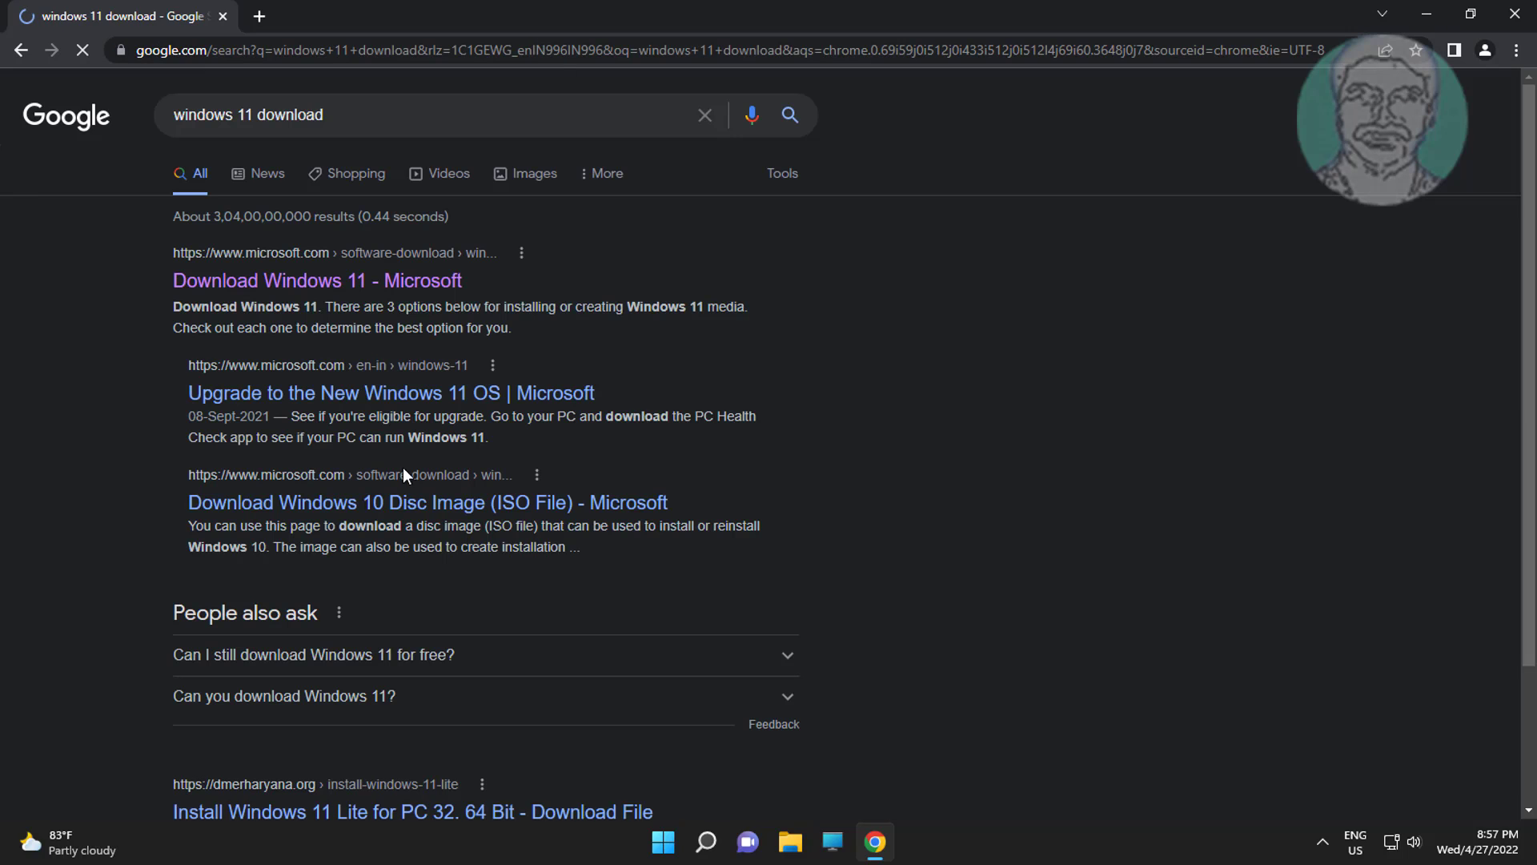
Download the Media Creation Tool from Microsoft's Download Windows 11 page and launch it
click(372, 281)
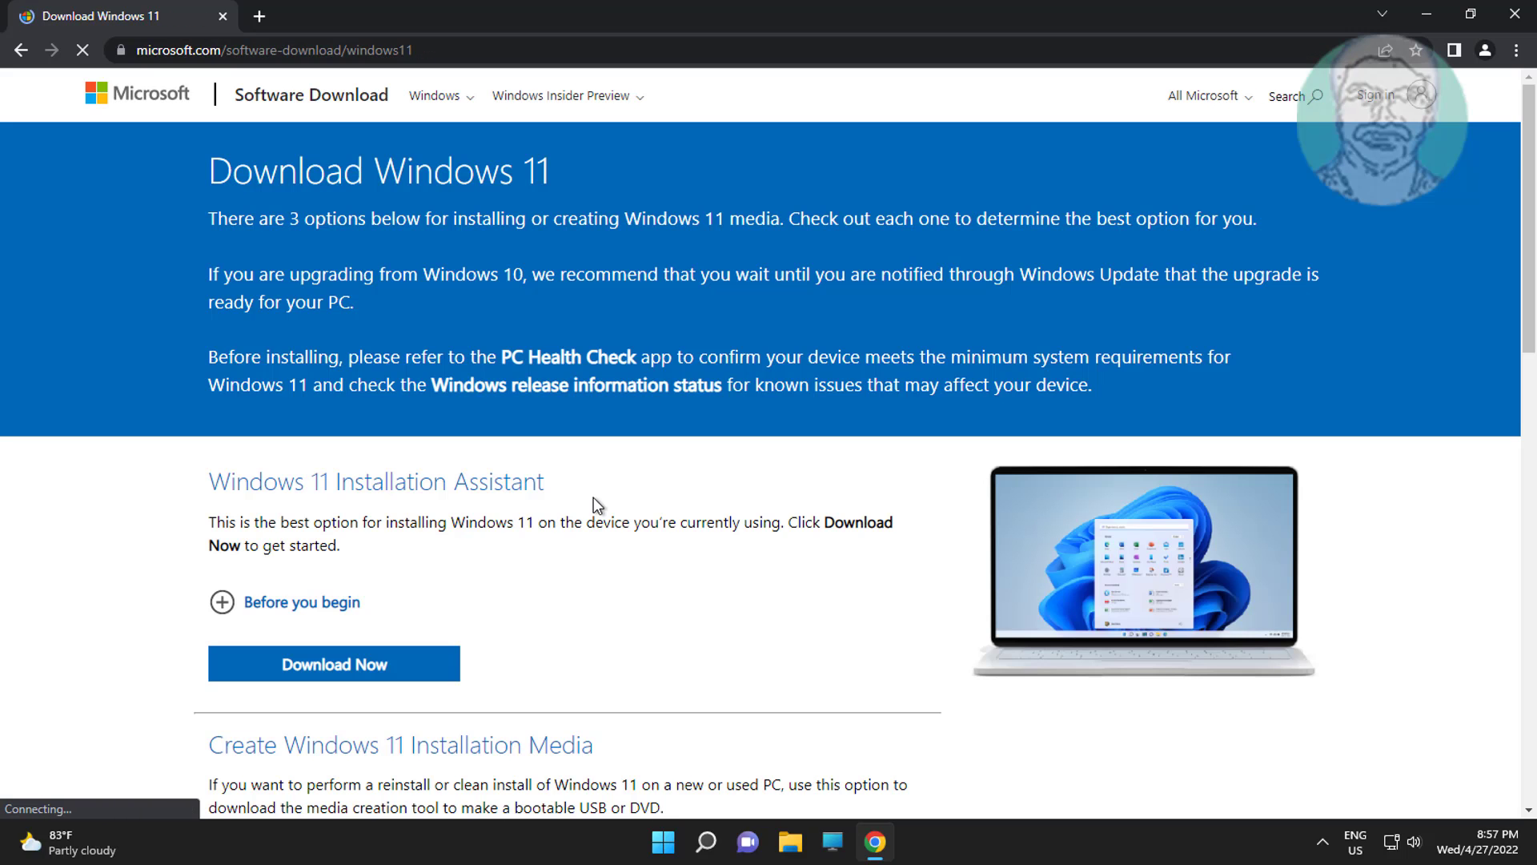
scroll(593, 497, down, 1)
scroll(597, 507, down, 2)
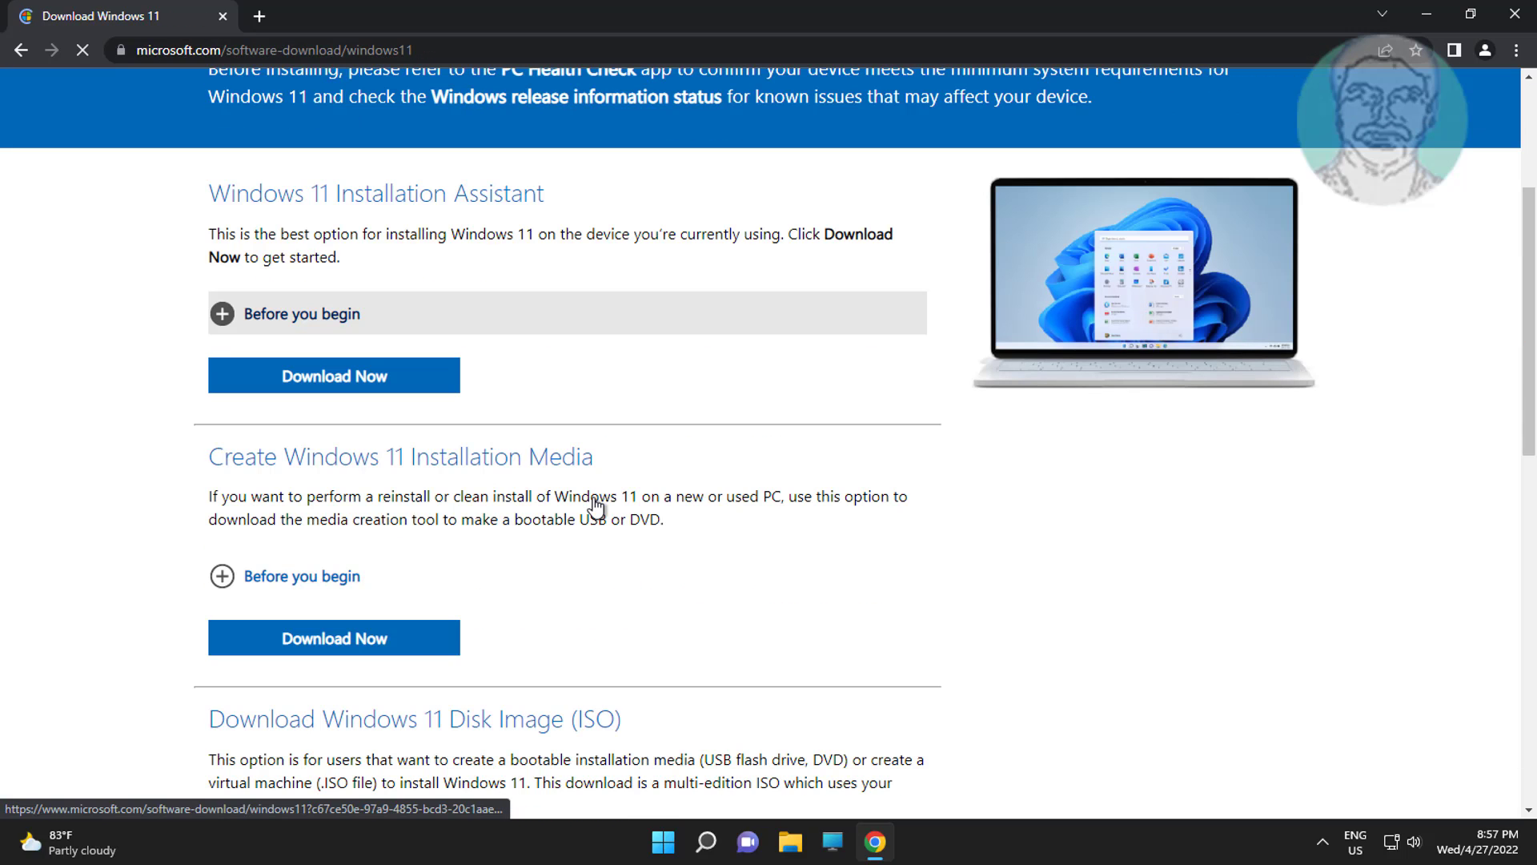
click(398, 648)
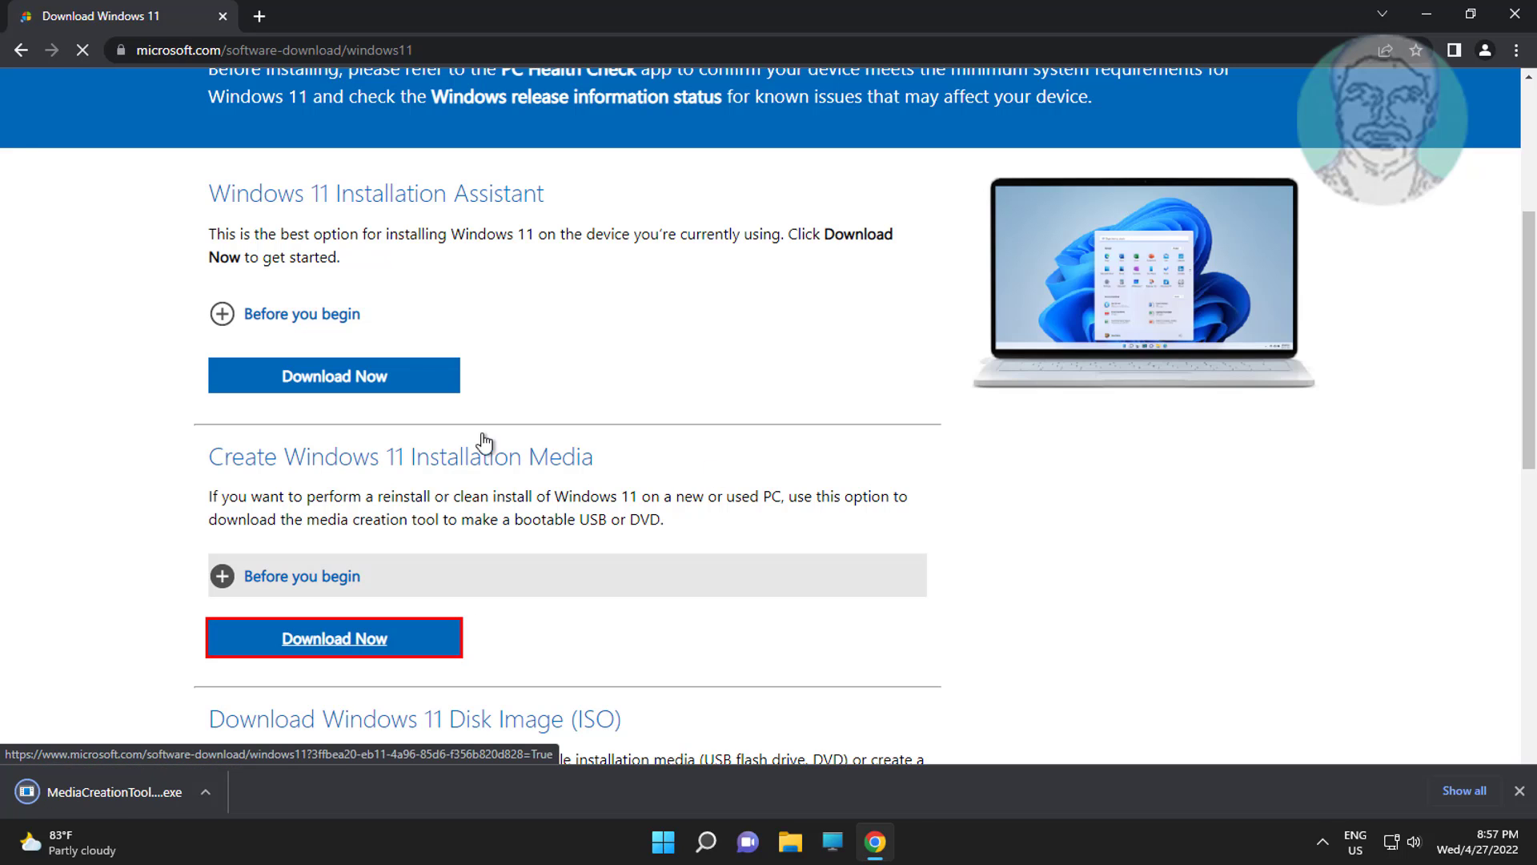
click(127, 796)
click(1428, 14)
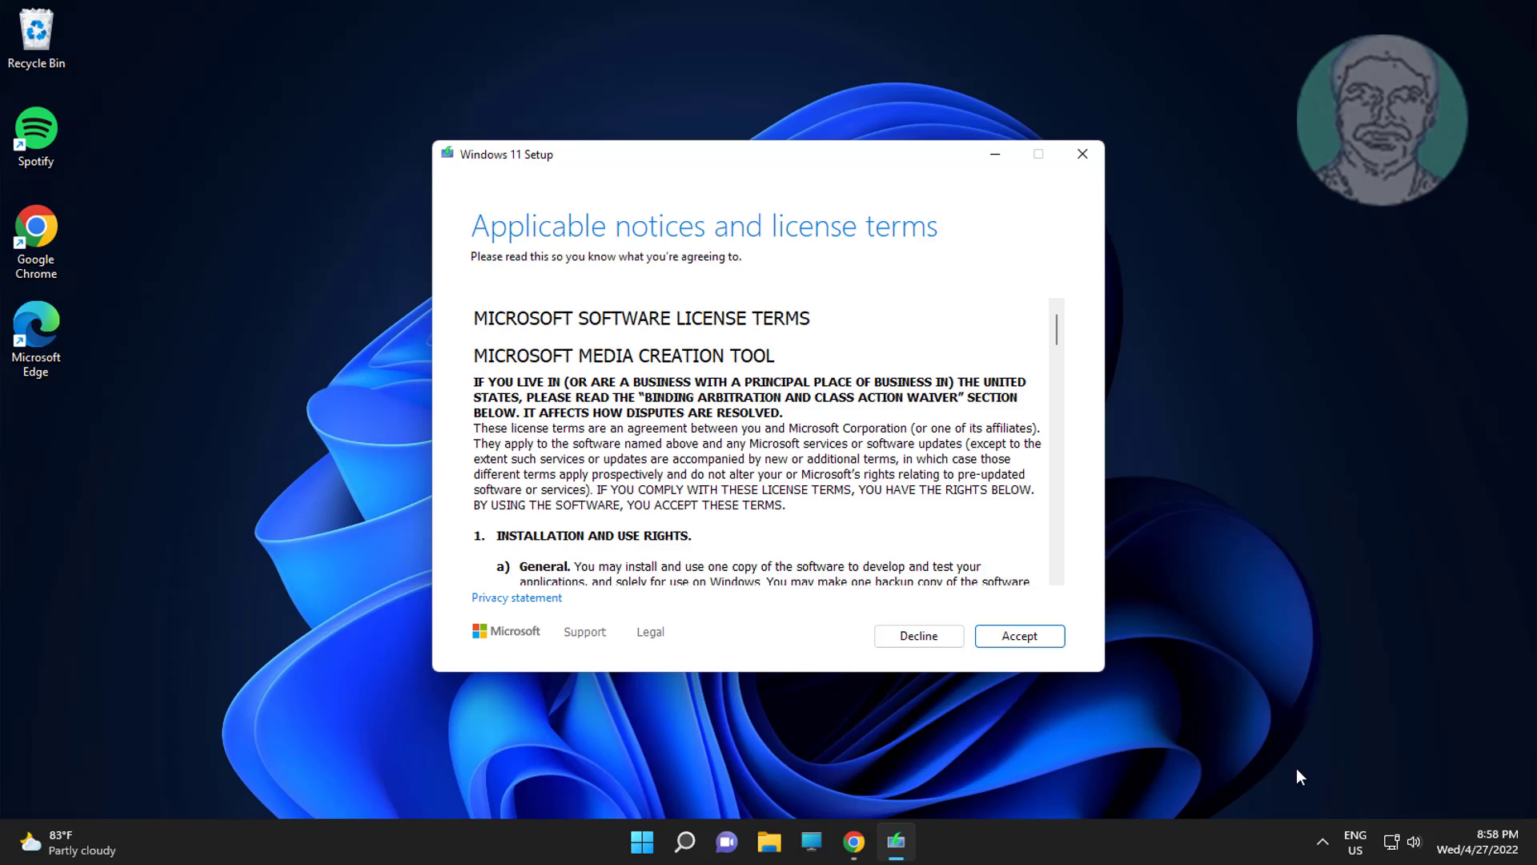
Accept the license, choose ISO file, save Windows.iso to Documents, and finish
click(1052, 646)
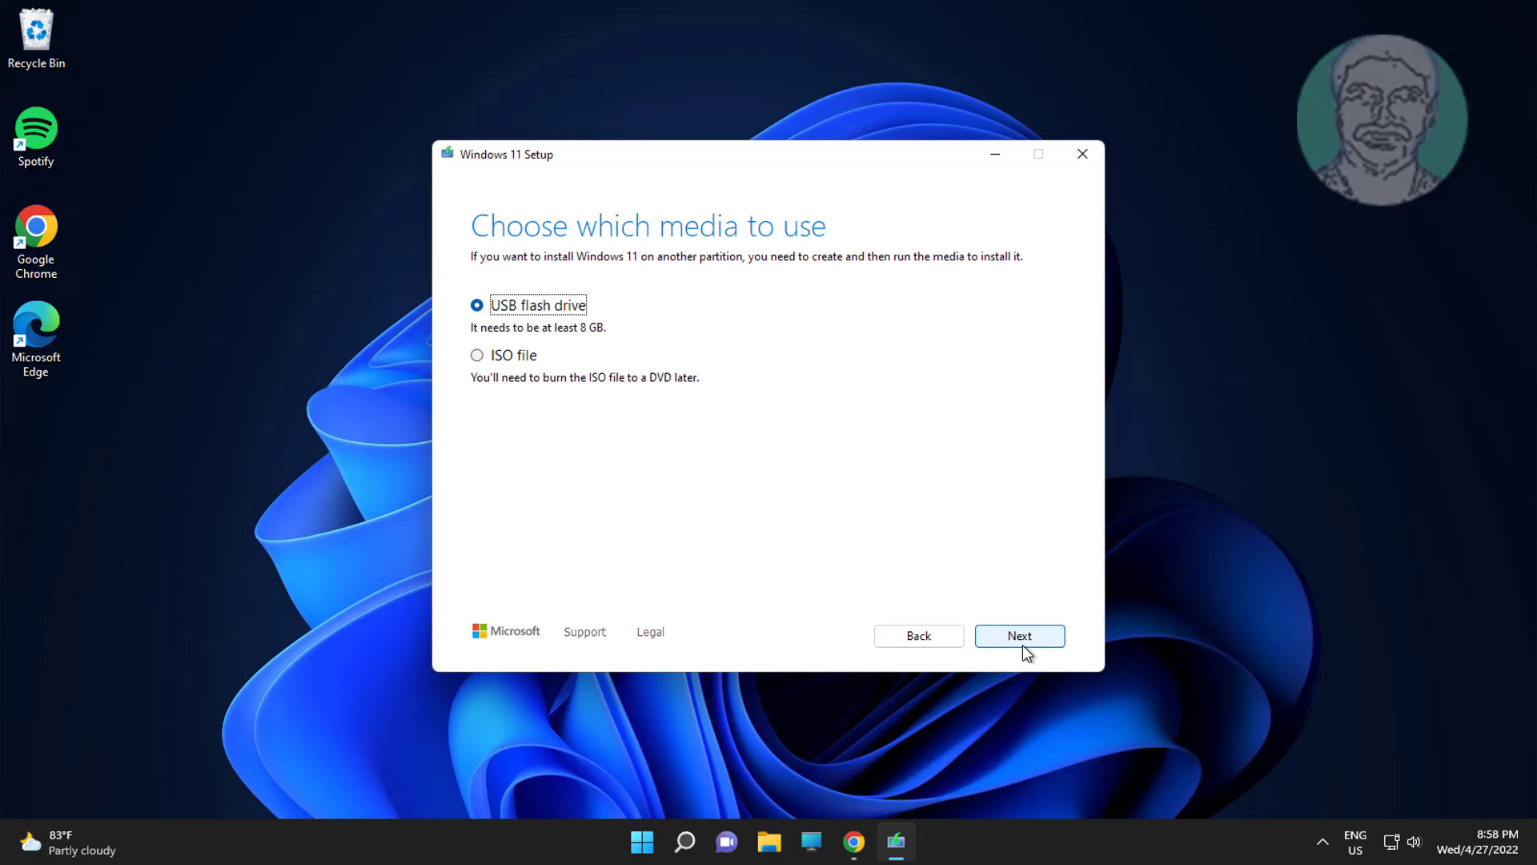
click(477, 355)
click(1012, 637)
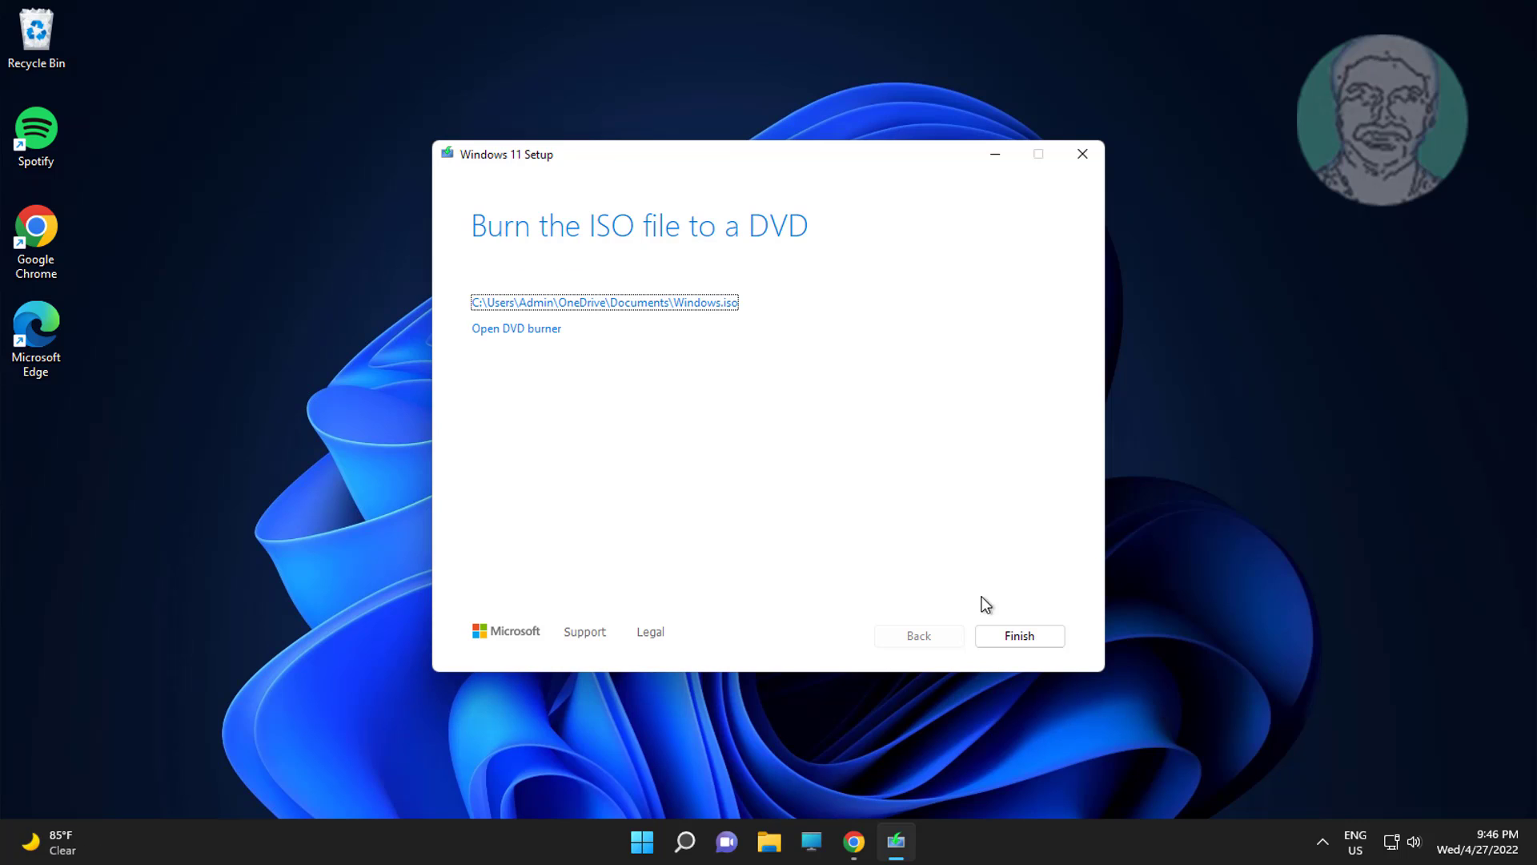
click(1019, 636)
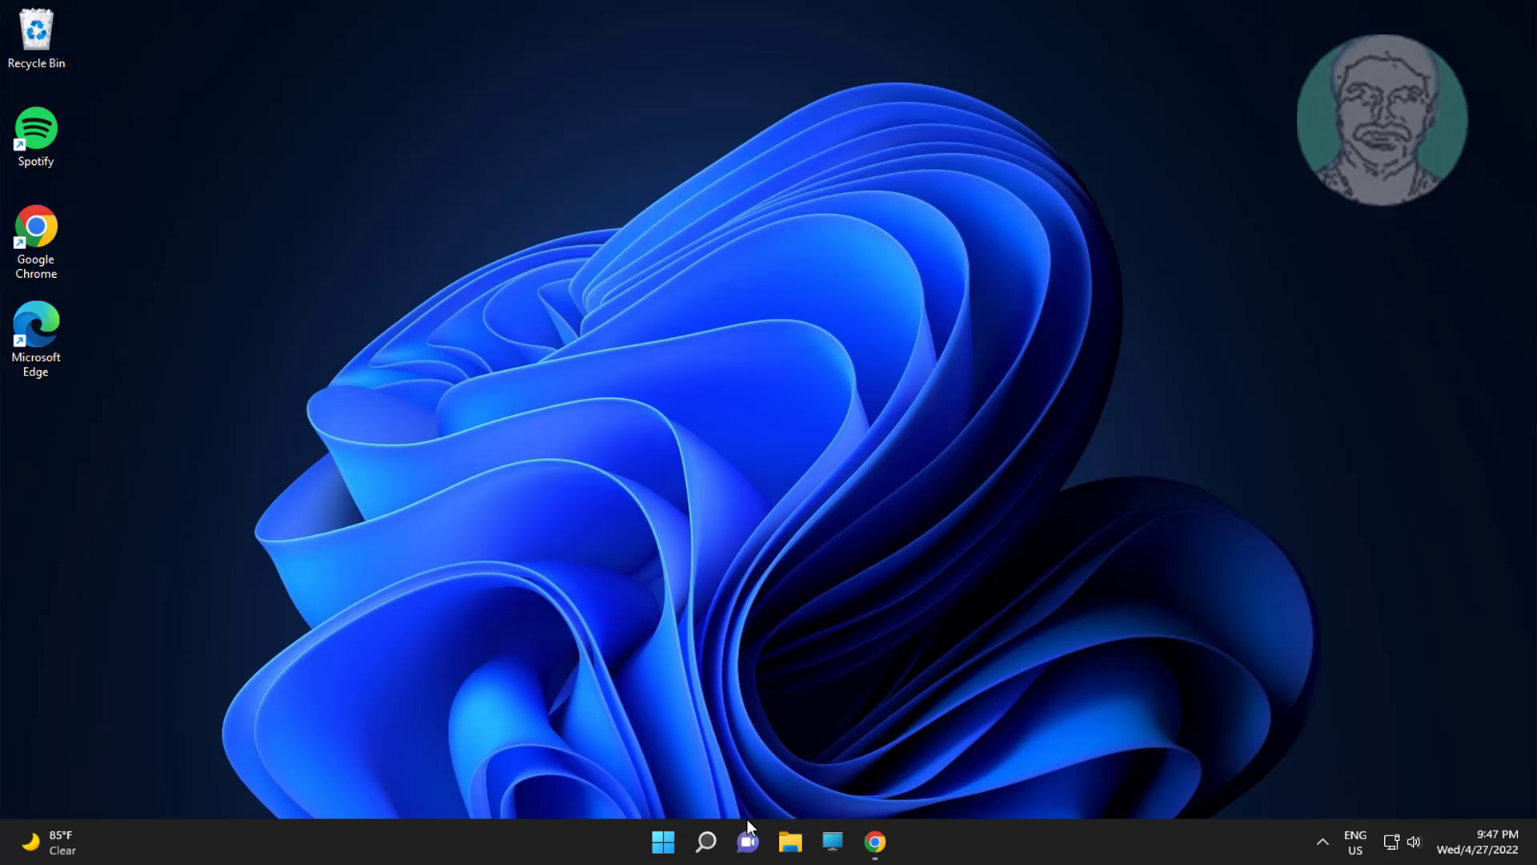
Mount Windows.iso from Documents, sorted by date modified, and select its setup.exe
click(792, 841)
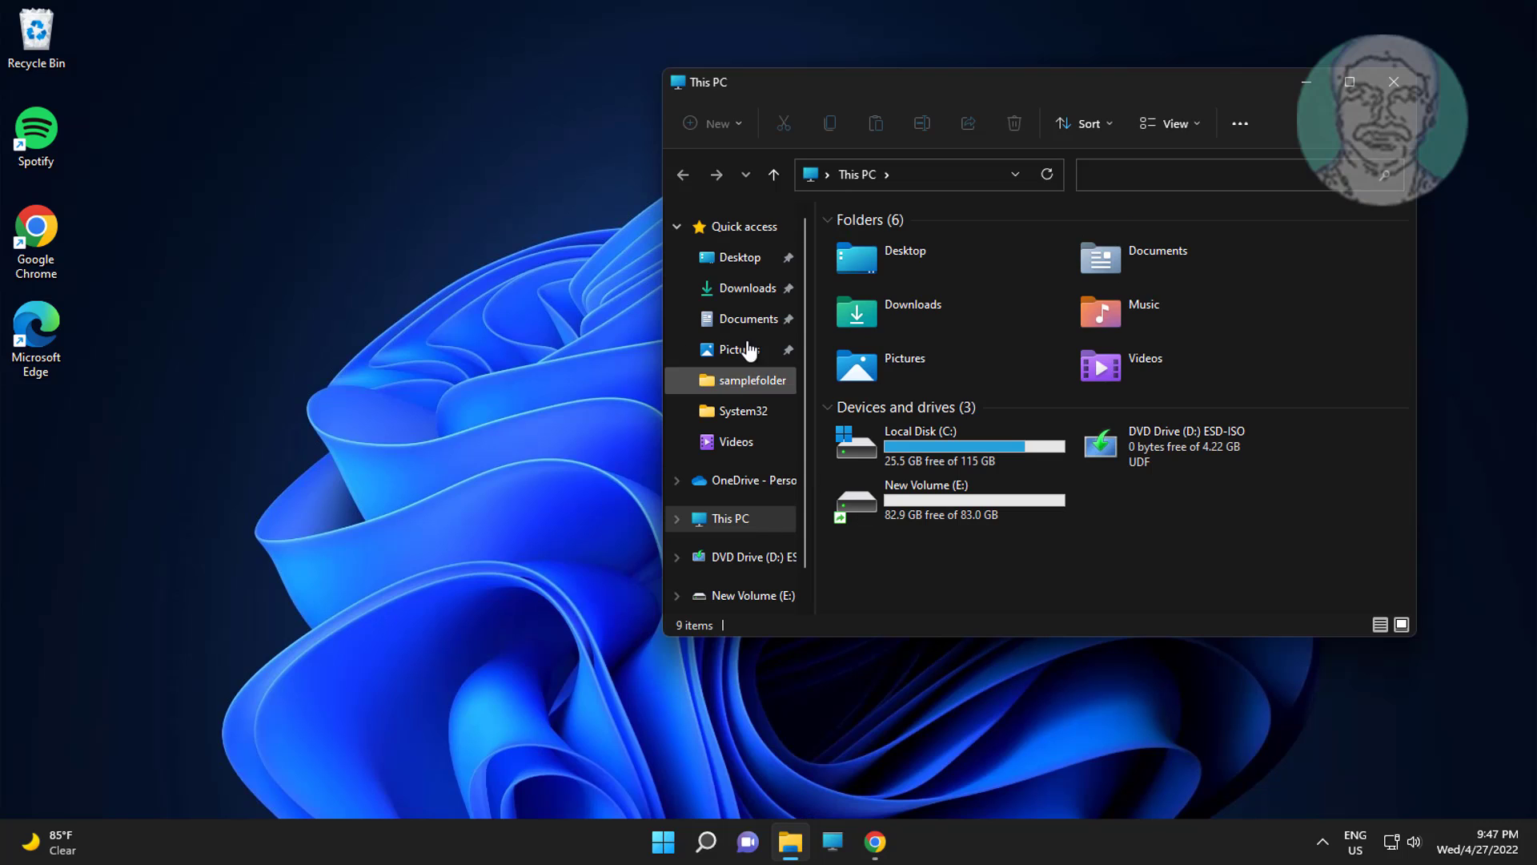
click(747, 320)
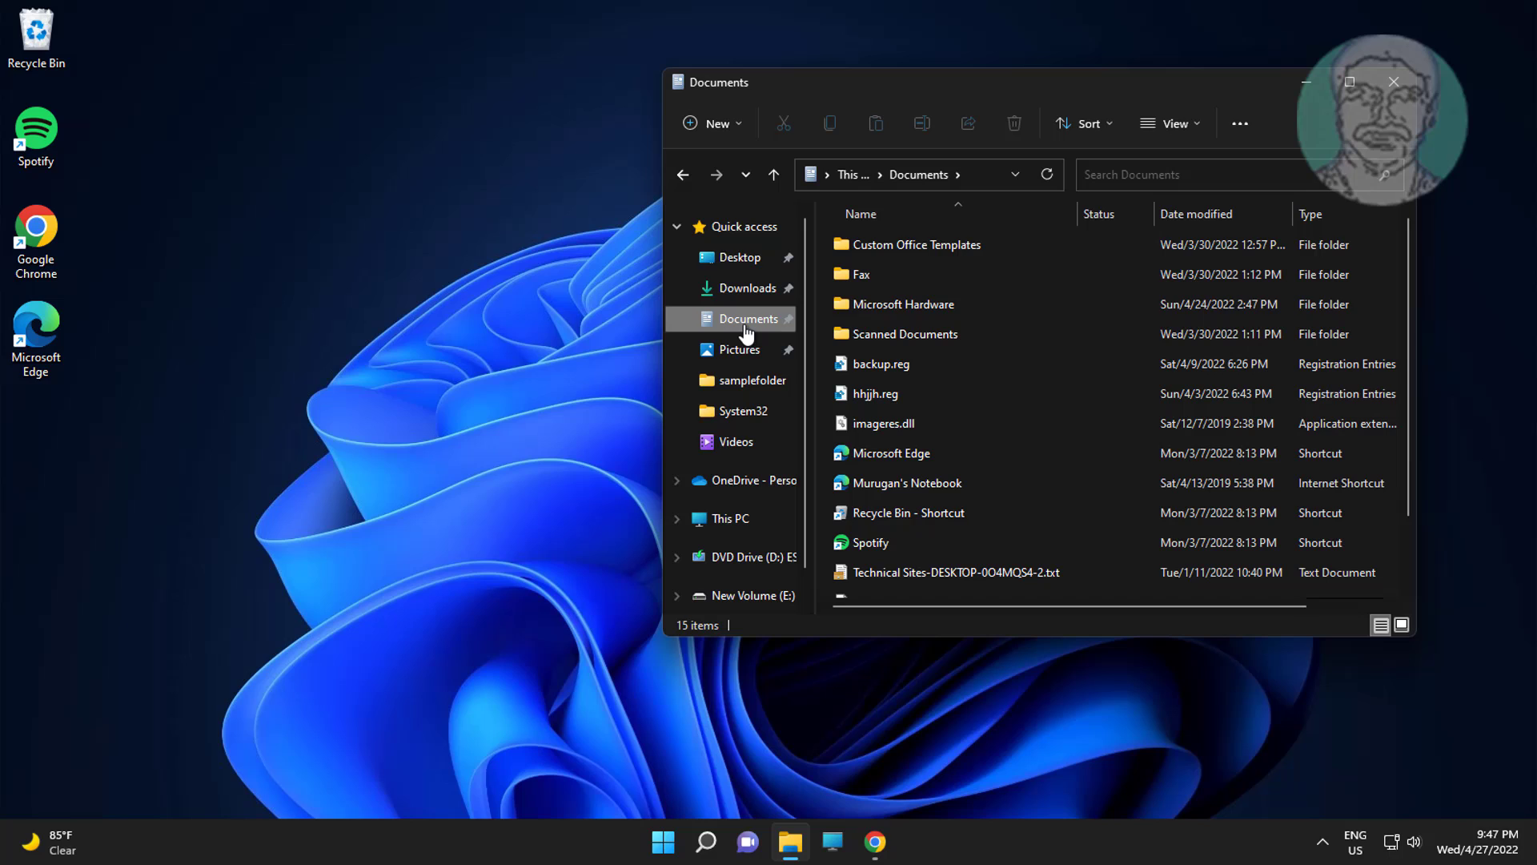
click(1226, 213)
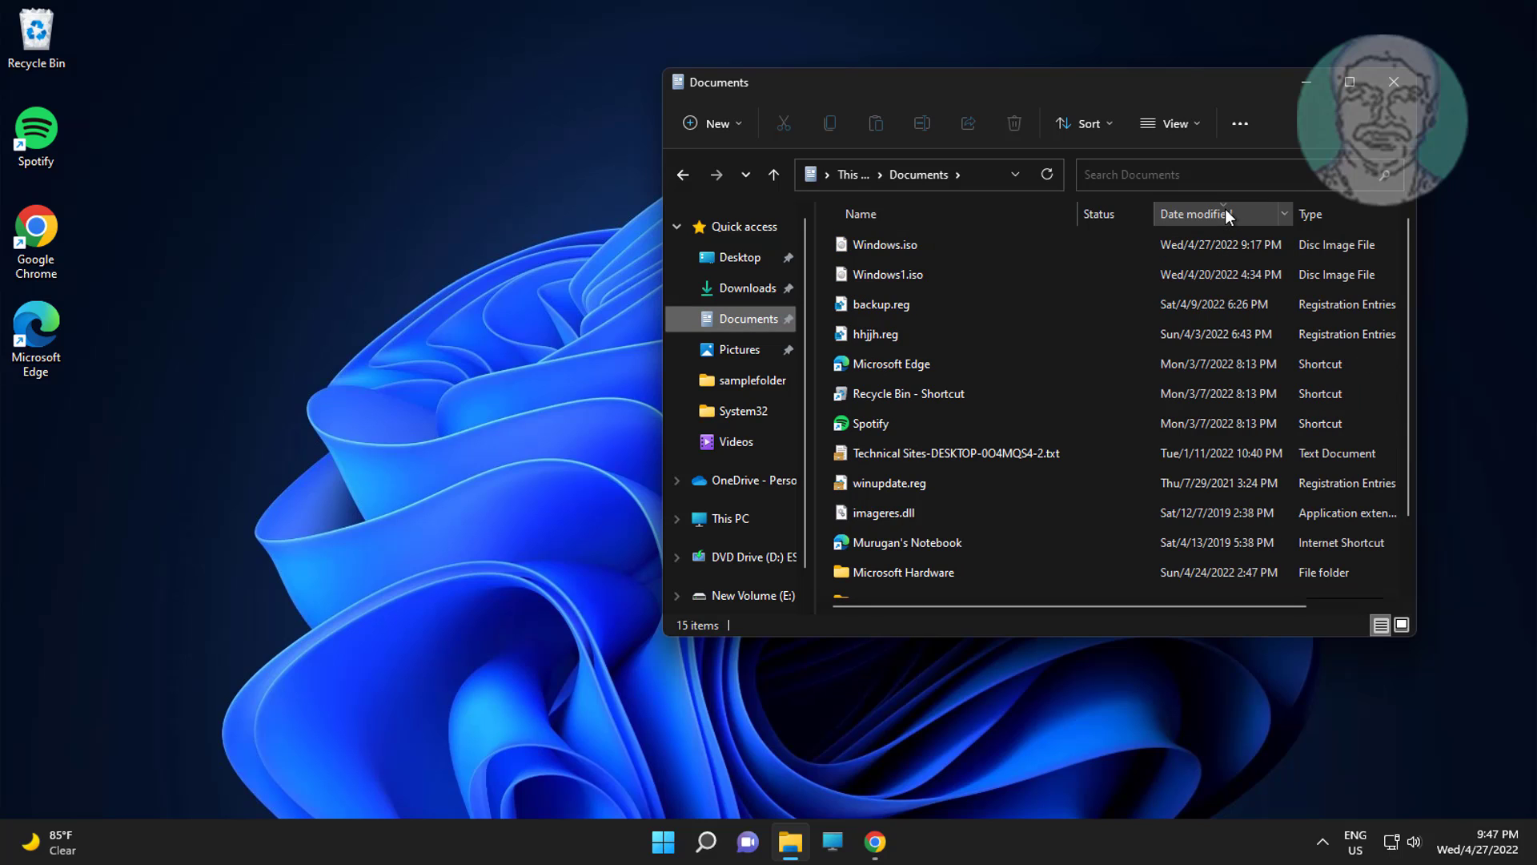
click(908, 247)
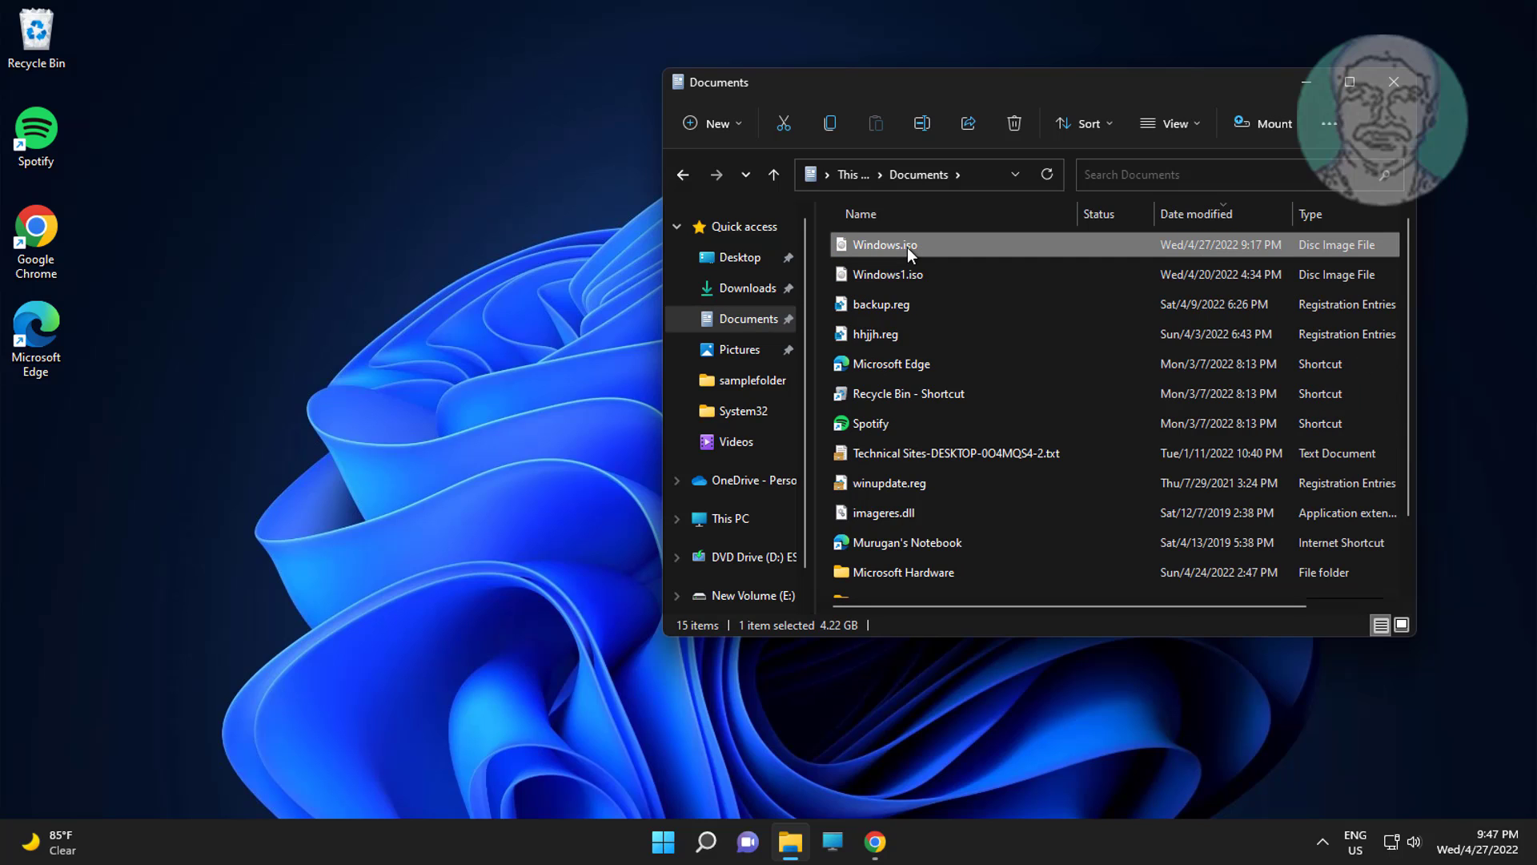
key(Return)
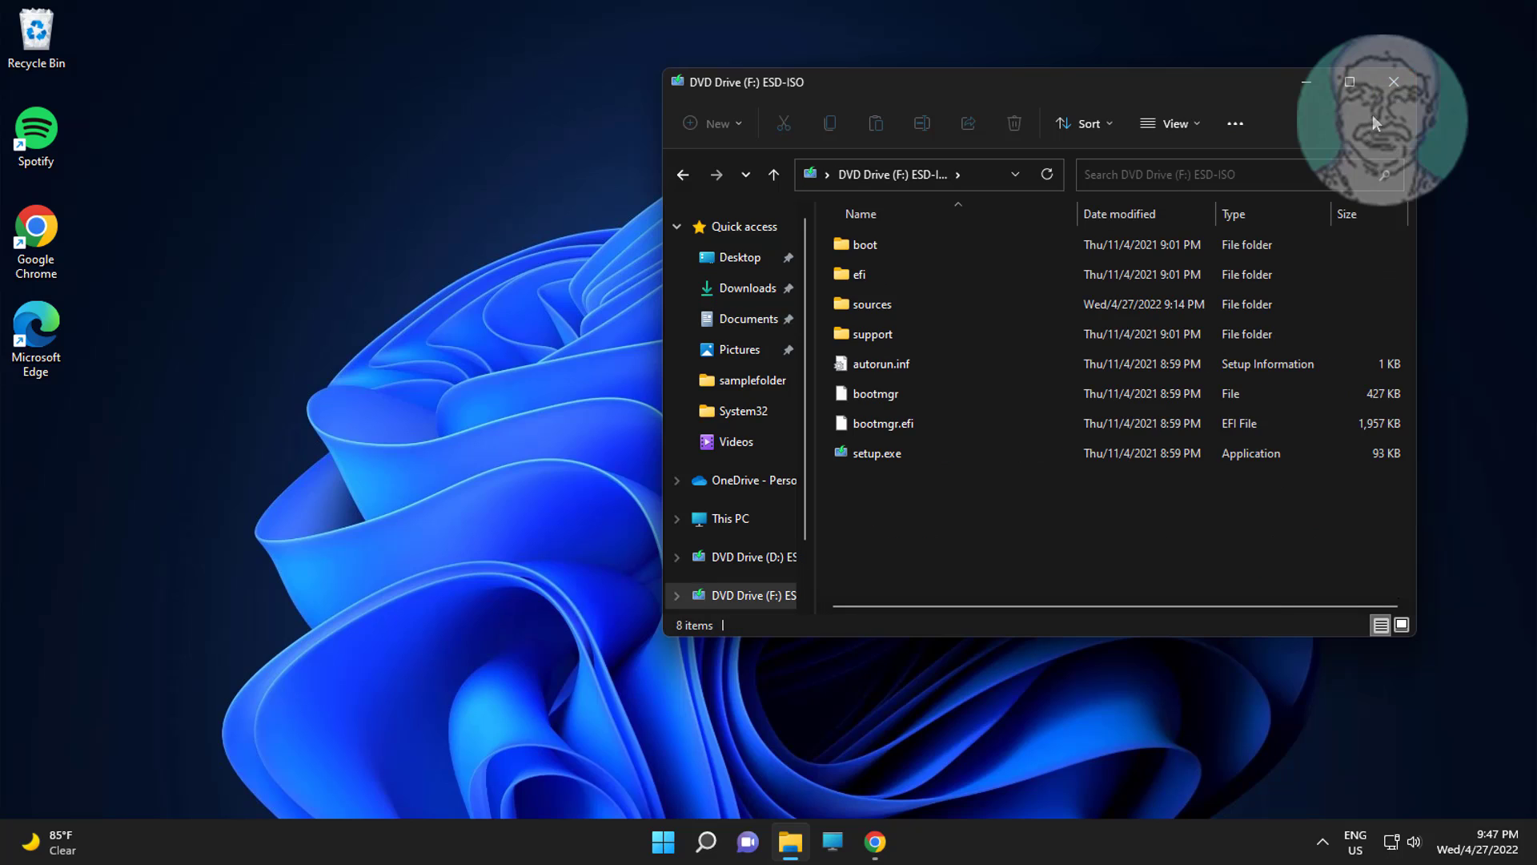
click(897, 460)
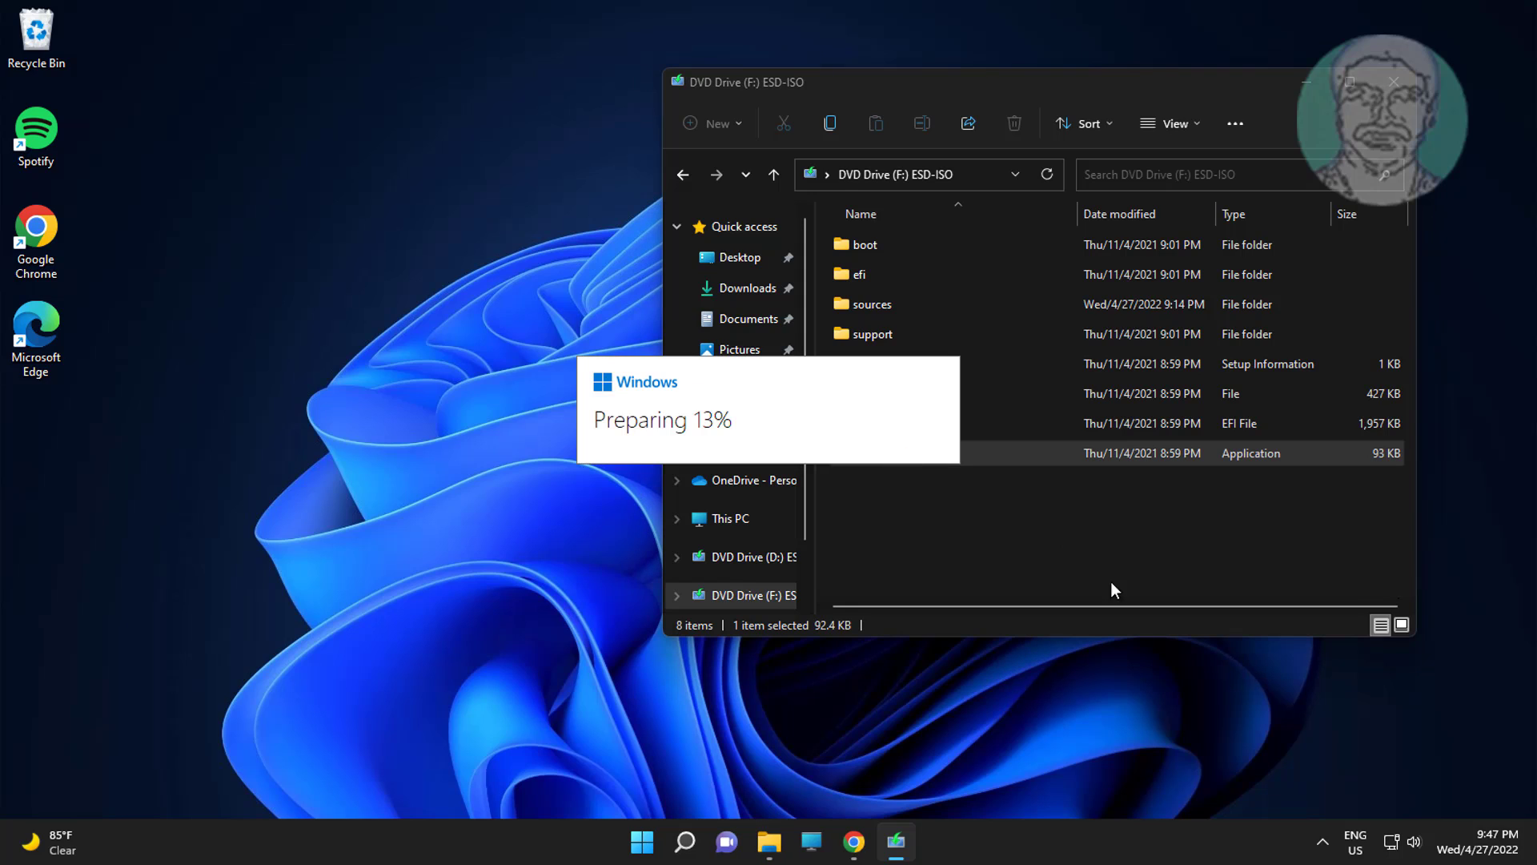
Accept the license terms and install Windows 11 Pro, keeping personal files and apps
click(1394, 82)
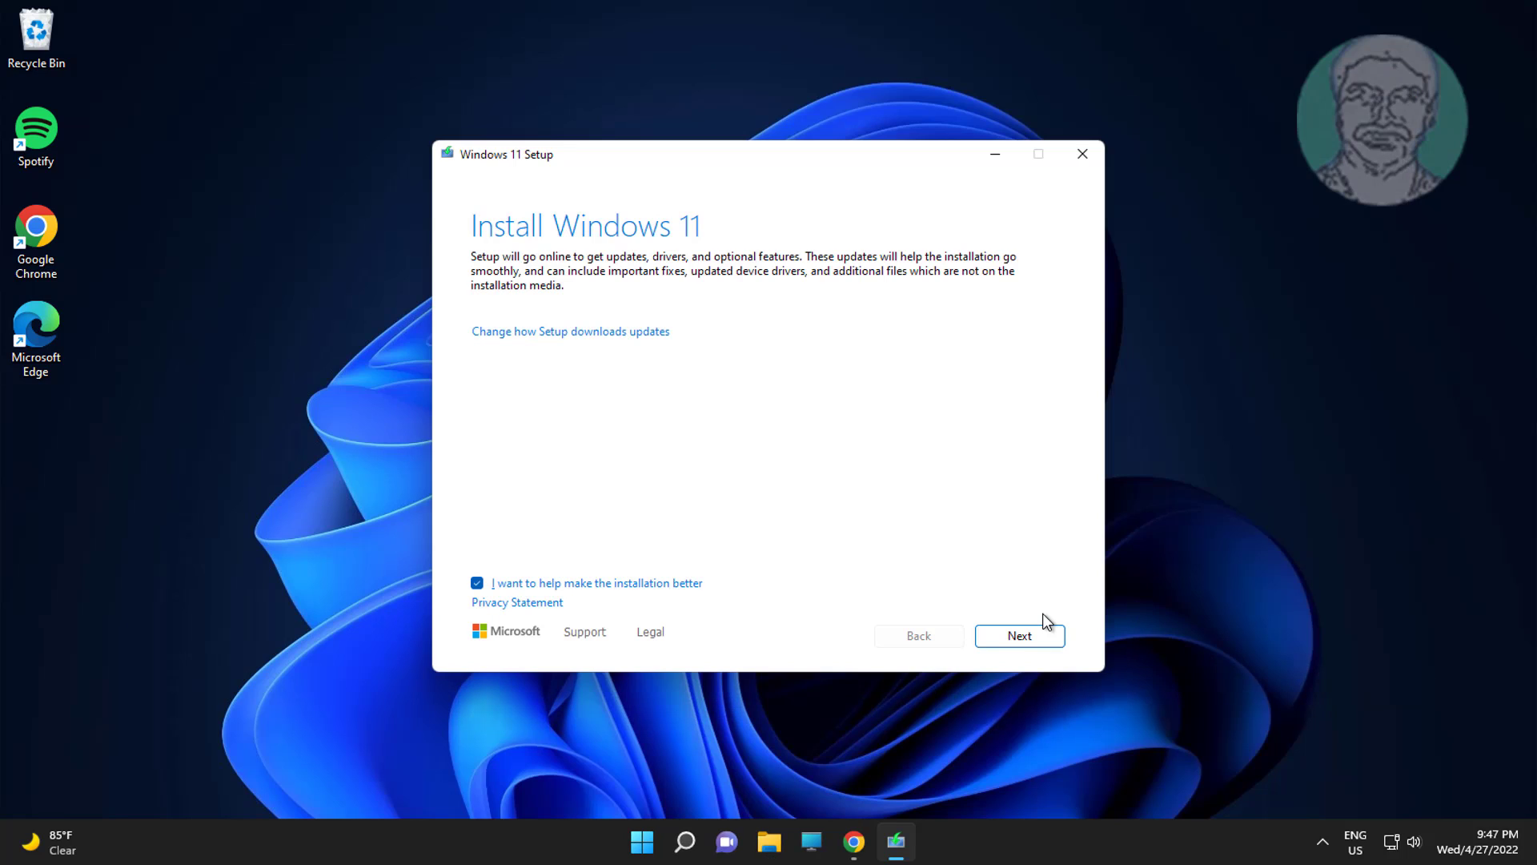
click(1020, 636)
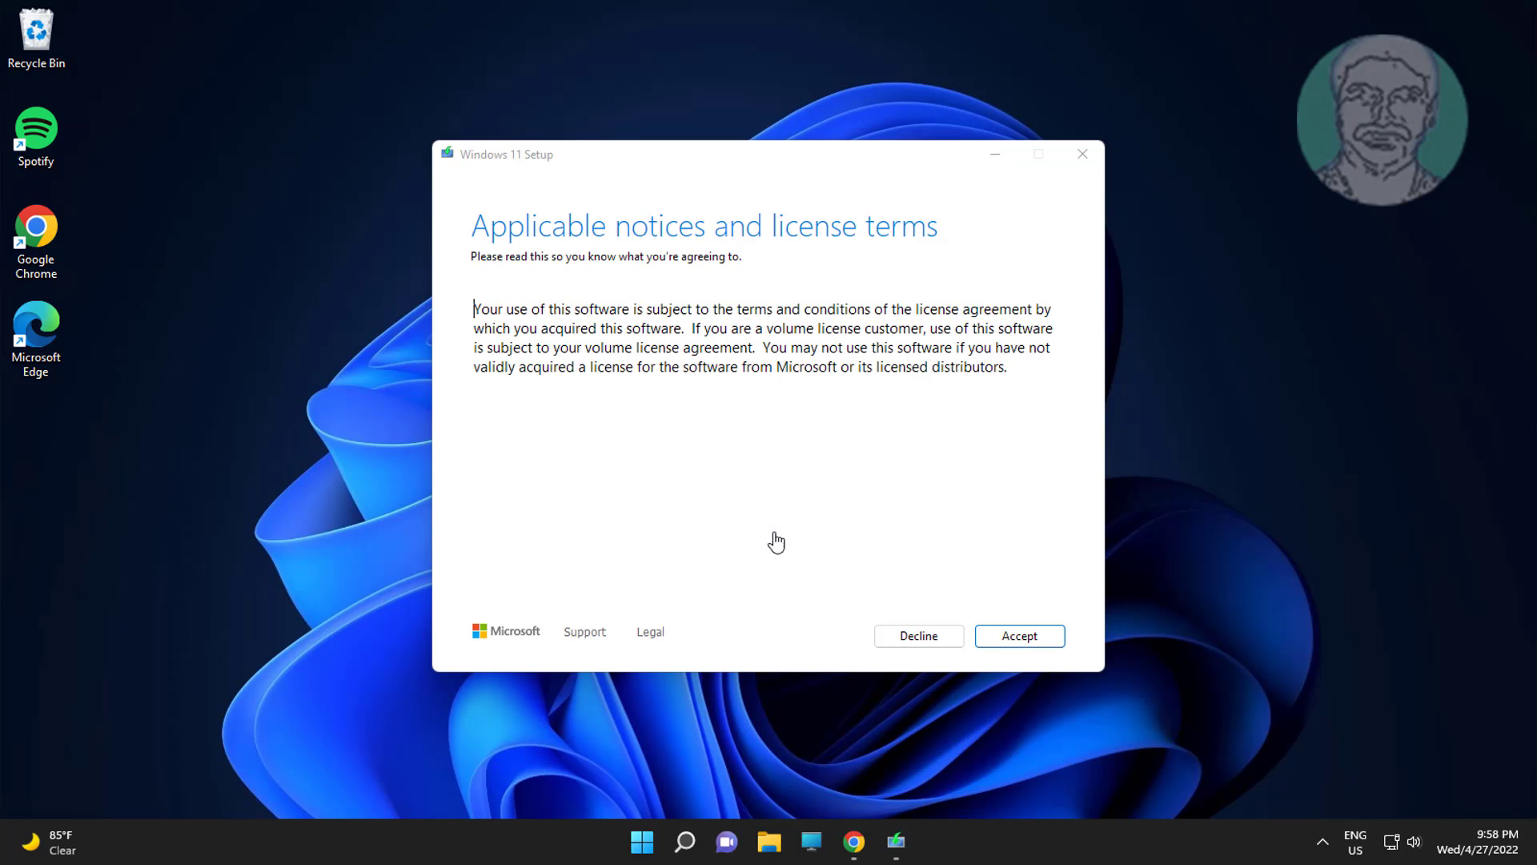
click(1020, 635)
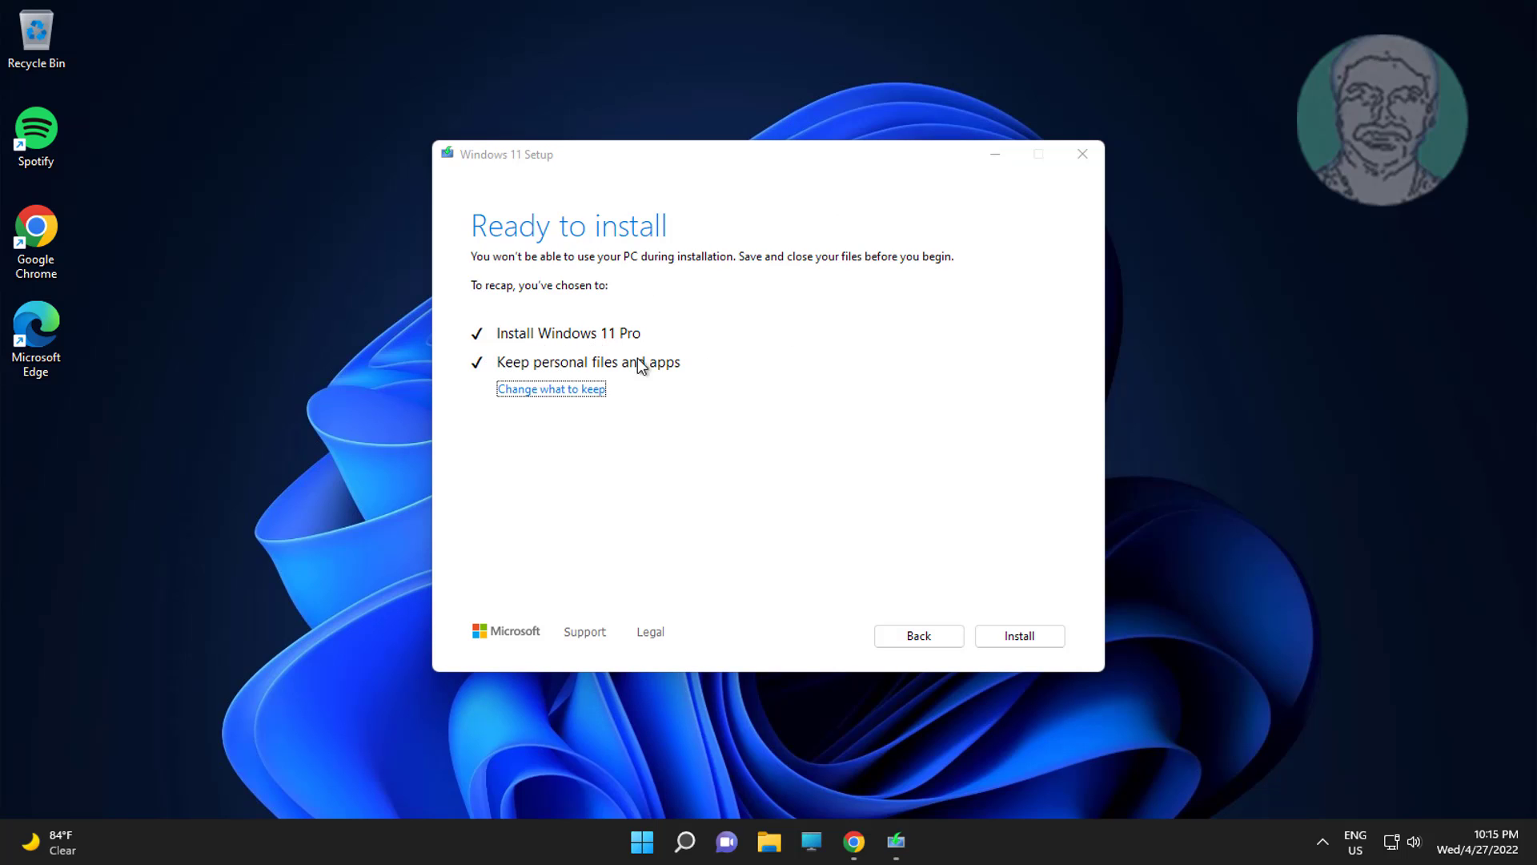
click(1025, 635)
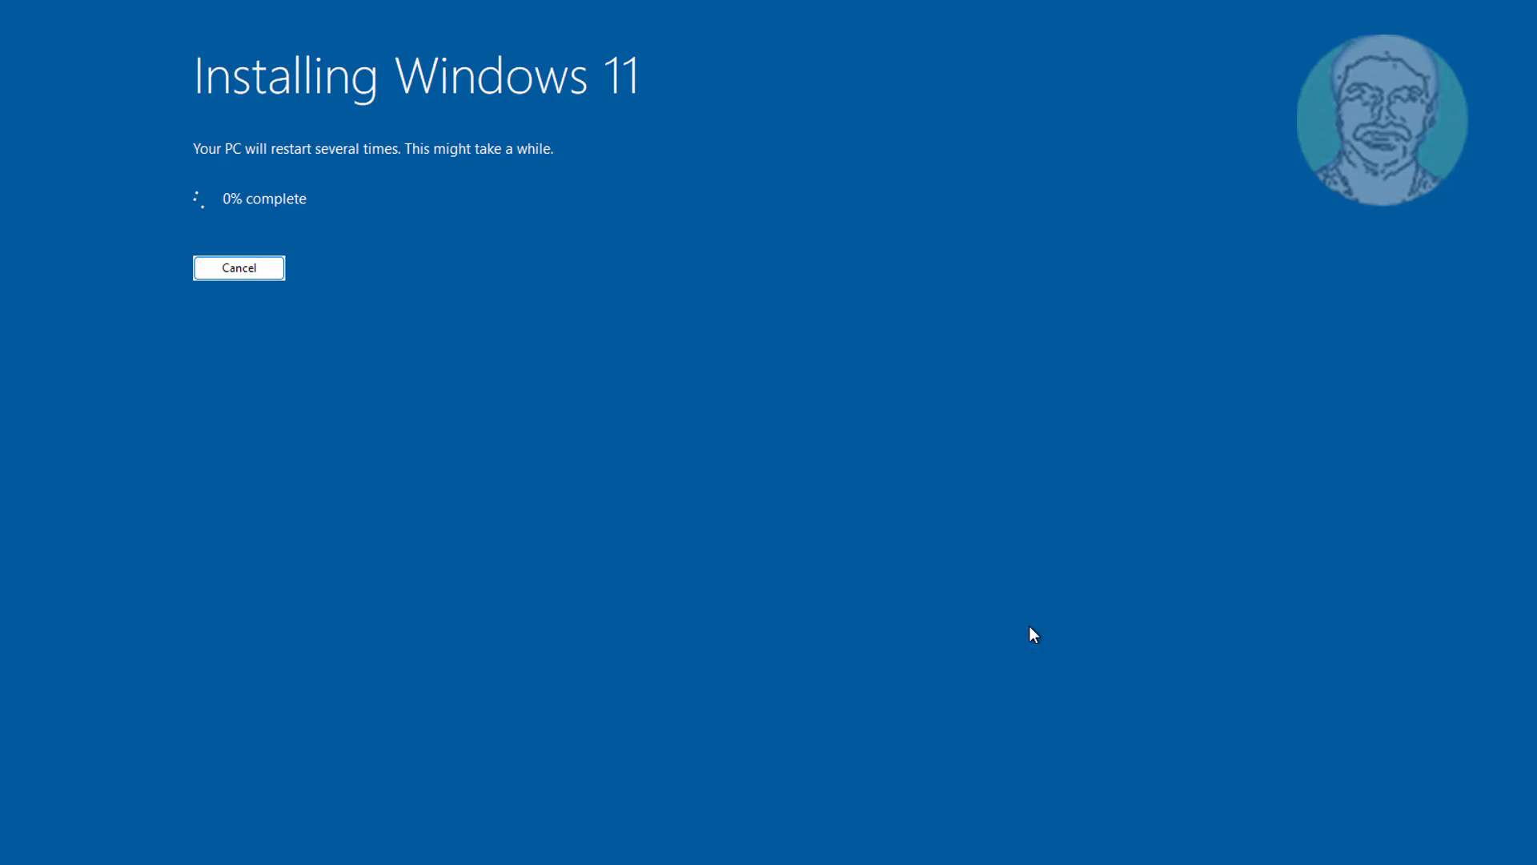